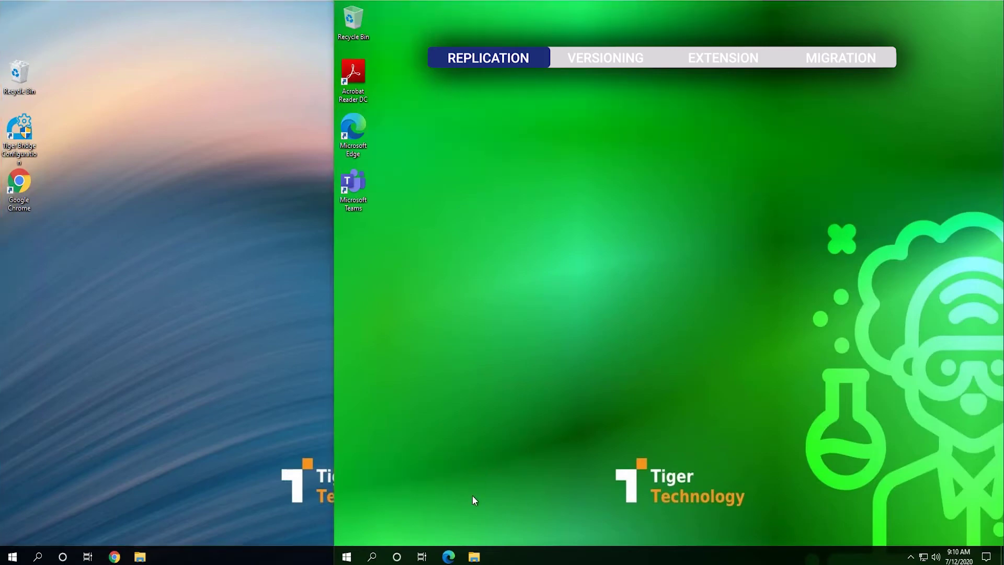
Browse the Data (\\NAS) (Z:) share's month folders, then bring up Tiger Bridge Configuration.
click(470, 558)
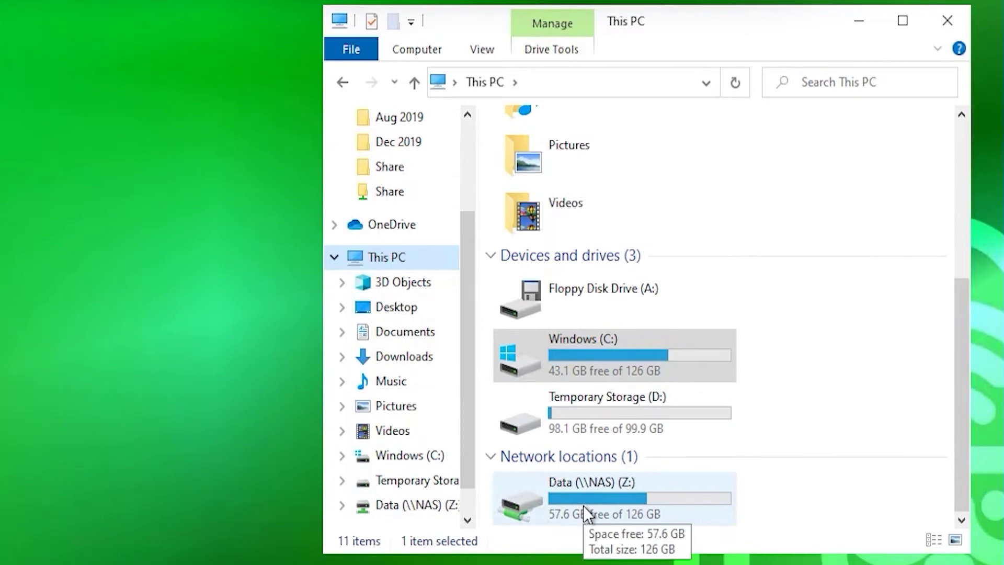
double_click(583, 501)
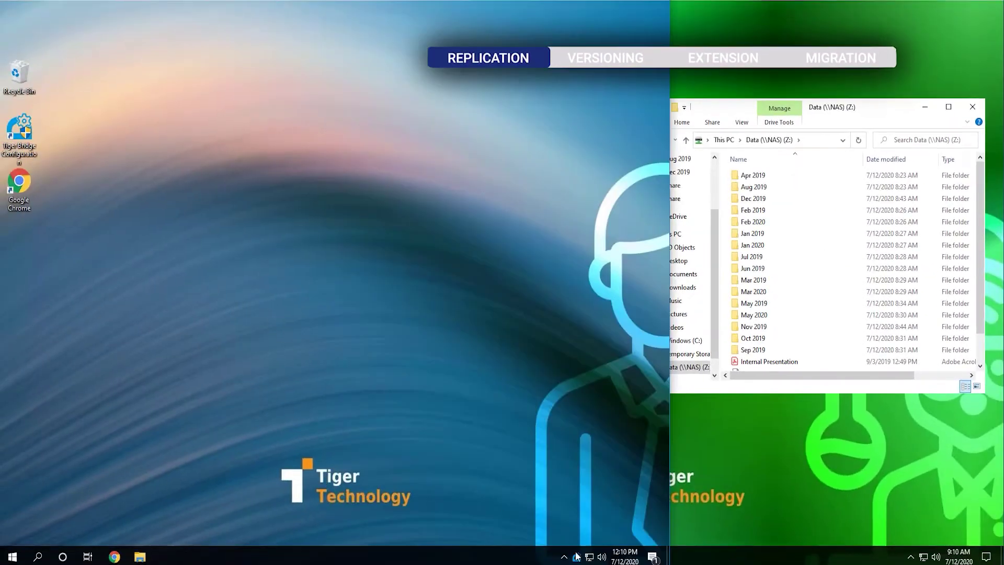
double_click(575, 555)
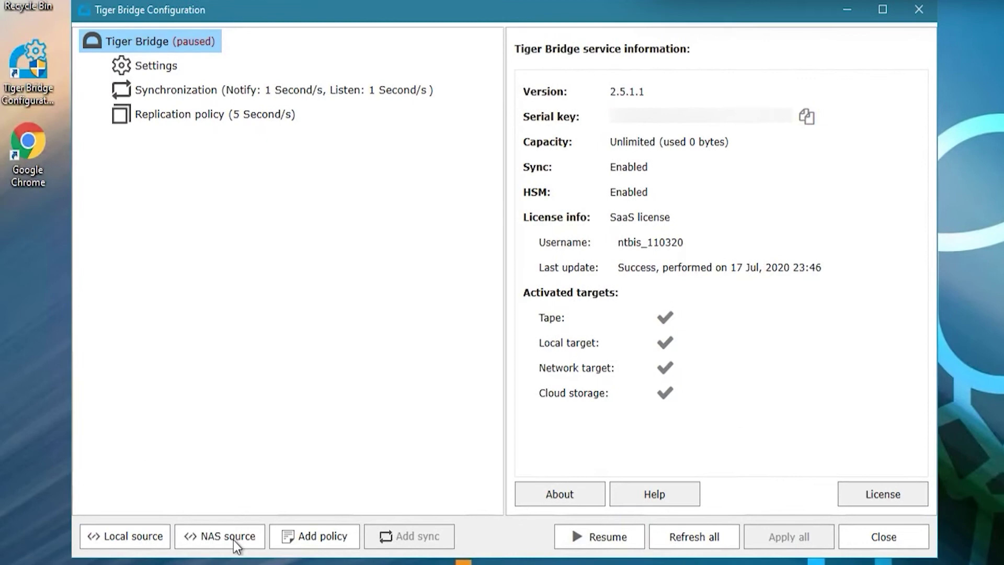
Add a NAS source with share path \\NAS\Data and enter the username and password.
click(202, 503)
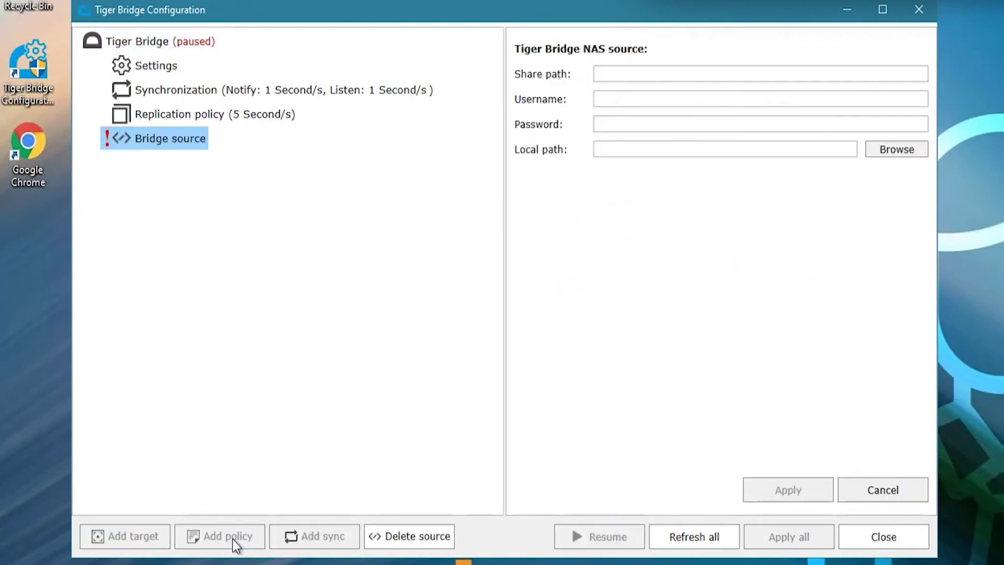
click(638, 75)
text(\\)
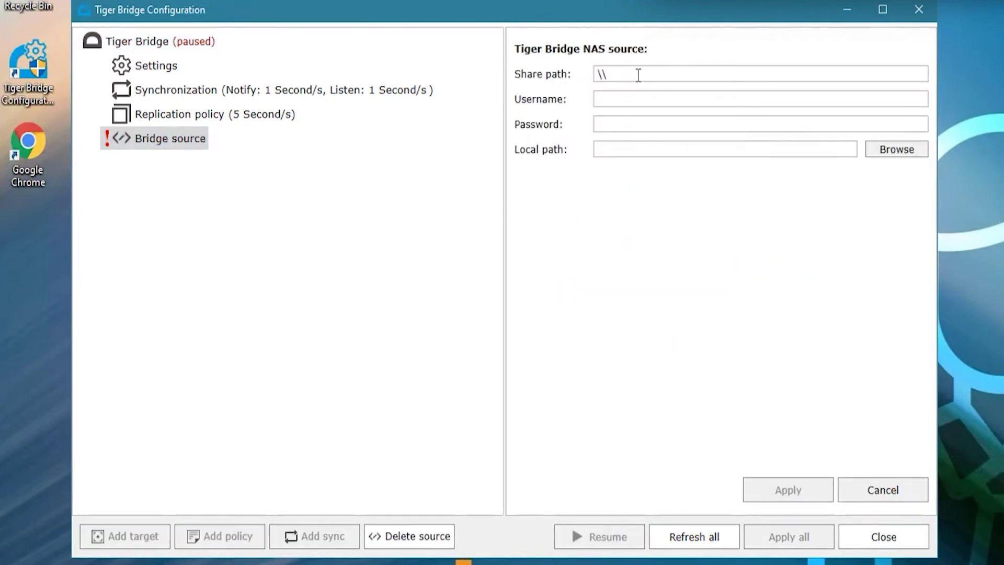
text(NAS\Data)
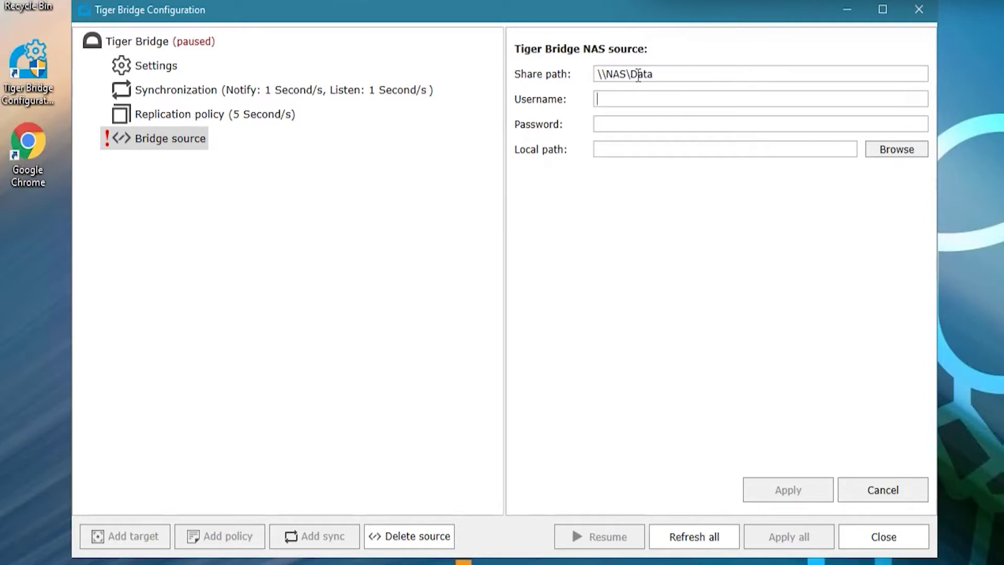
text(s)
text(tryker)
key(Tab)
text(••••••••••••••••••)
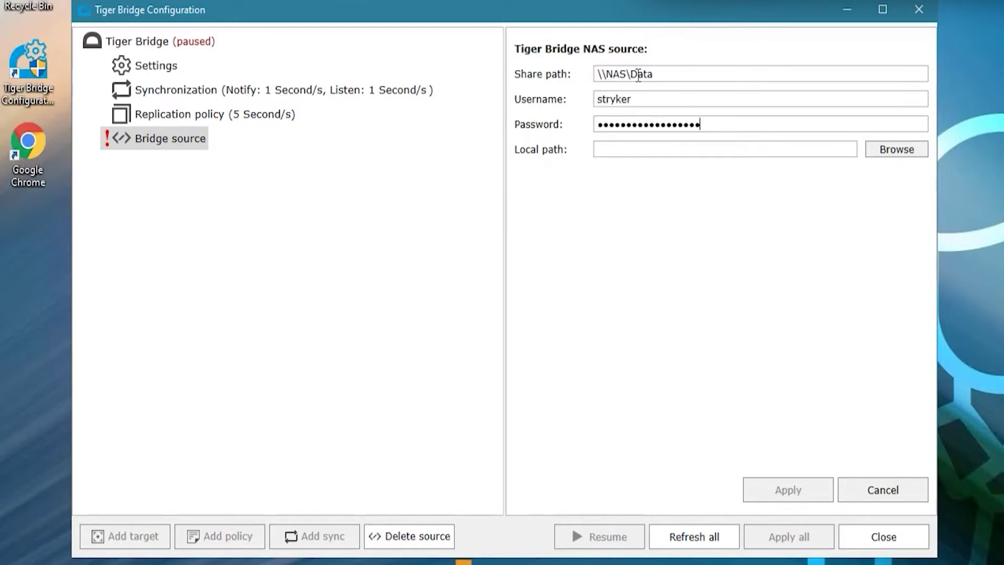
Map the source to a new local folder C:\Gate and apply the NAS settings.
click(883, 151)
click(397, 137)
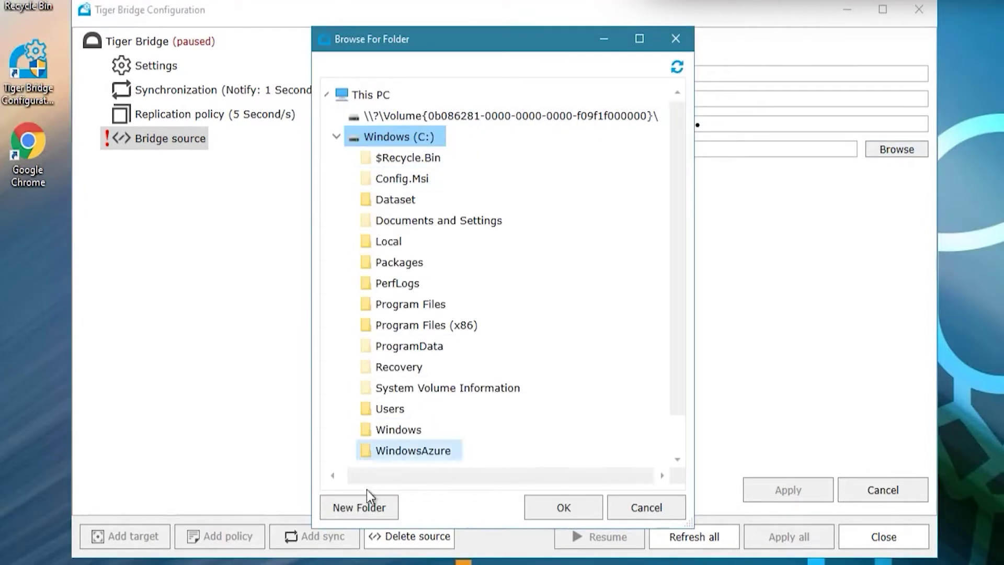
click(361, 505)
text(Gate)
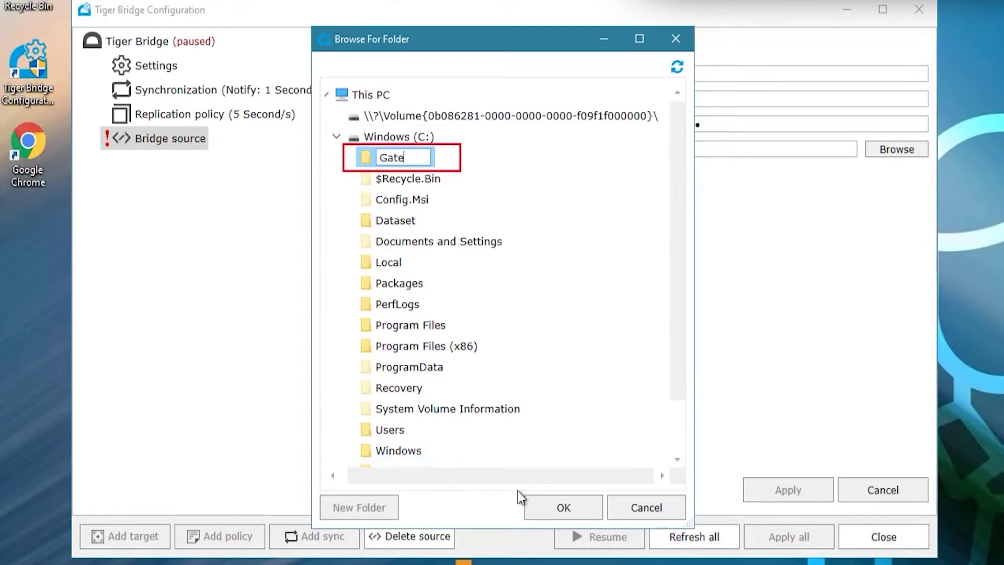
key(Return)
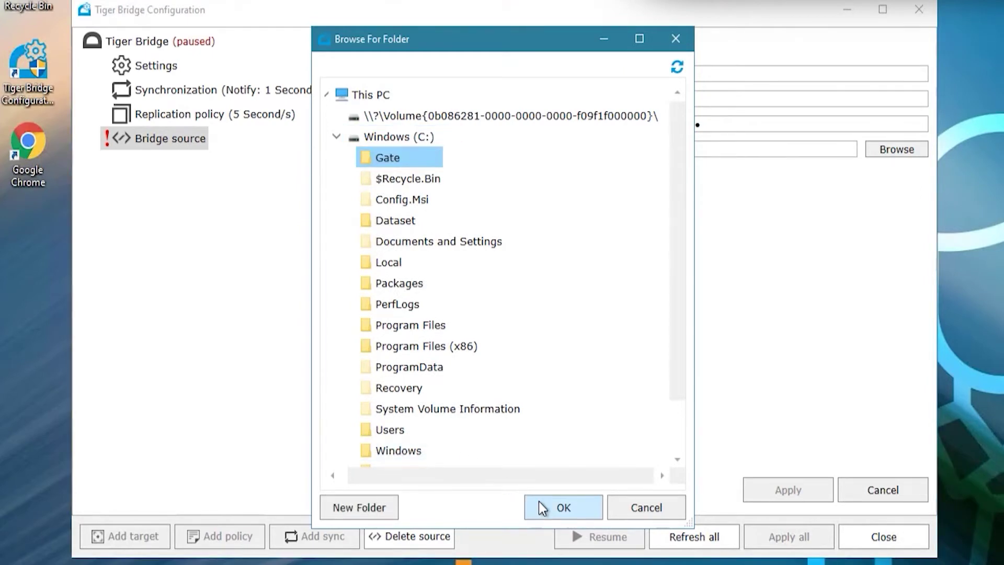
click(539, 500)
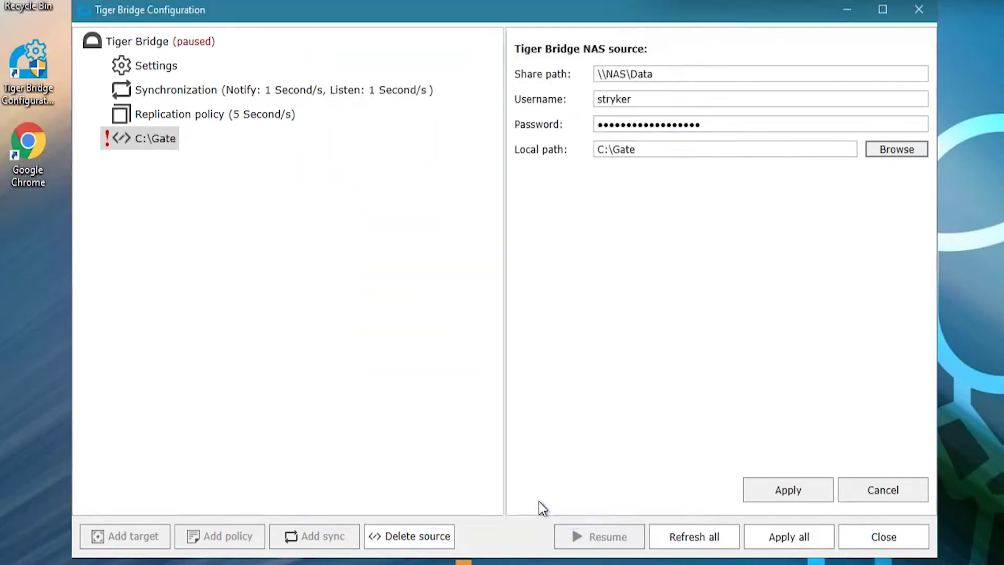
click(763, 489)
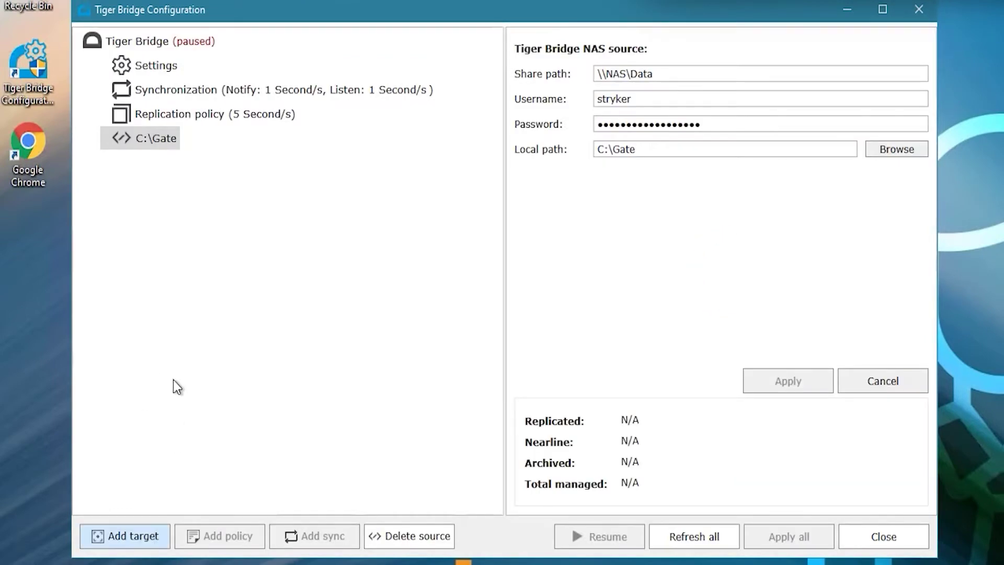
Add an Azure Blob target to C:\Gate using account bridgevideos, the pasted key and container nas.
key(Return)
click(224, 279)
click(706, 402)
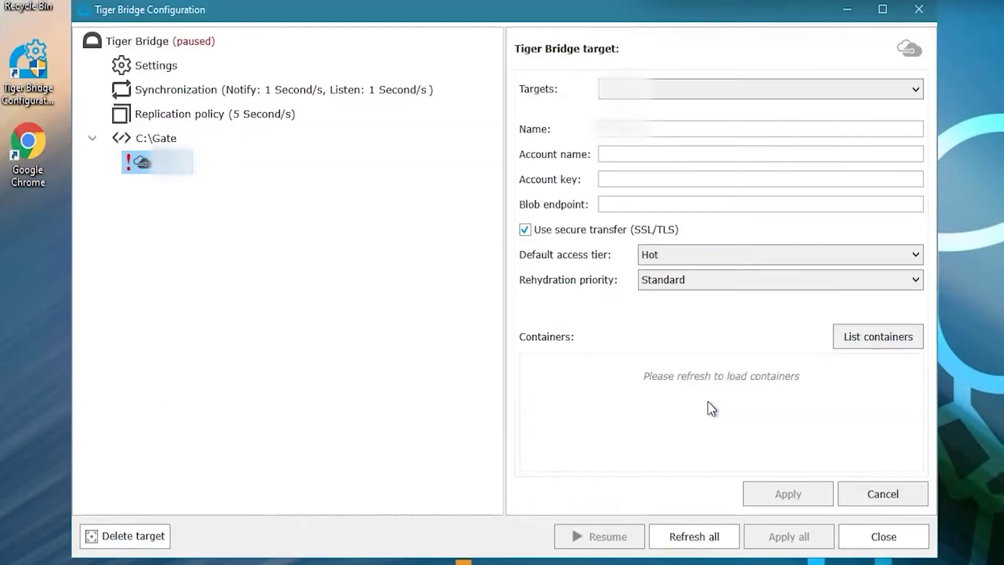
click(638, 153)
text(bridgevideos)
click(732, 179)
key(ctrl+v)
click(878, 336)
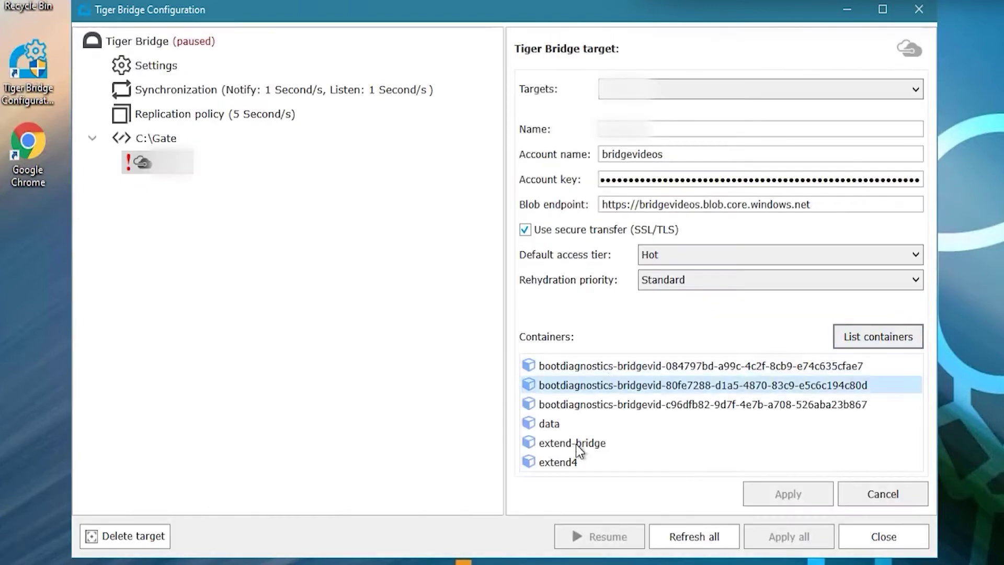
scroll(570, 418, down, 3)
click(561, 387)
click(784, 493)
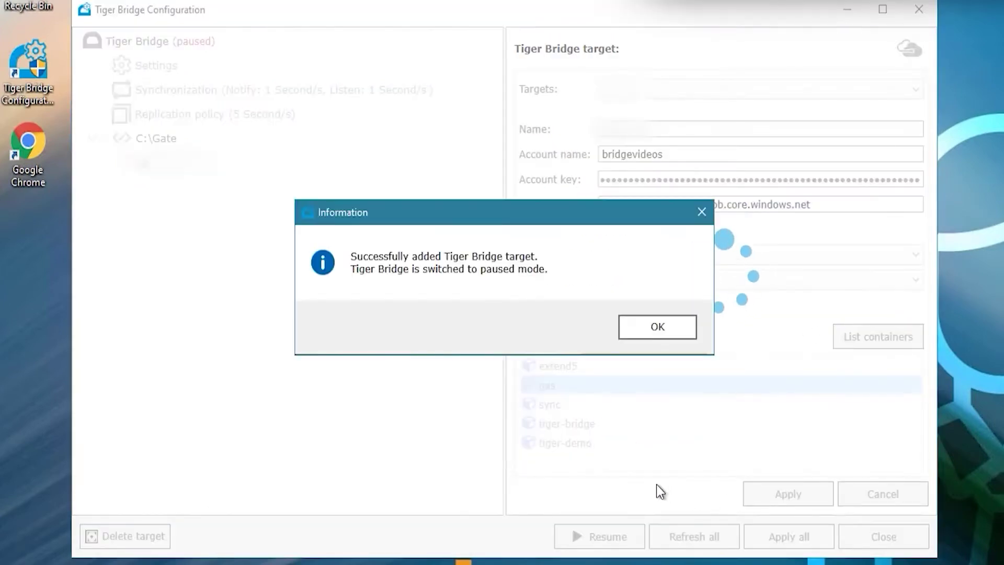
key(Return)
Resume the Tiger Bridge service and view C:\Gate's statistics showing 18 files replicated.
click(165, 45)
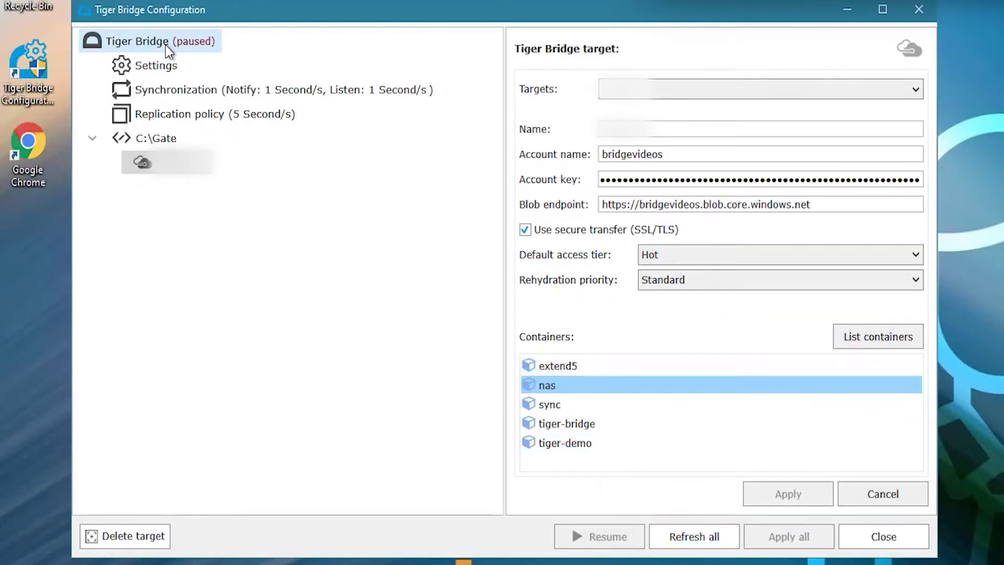
click(591, 538)
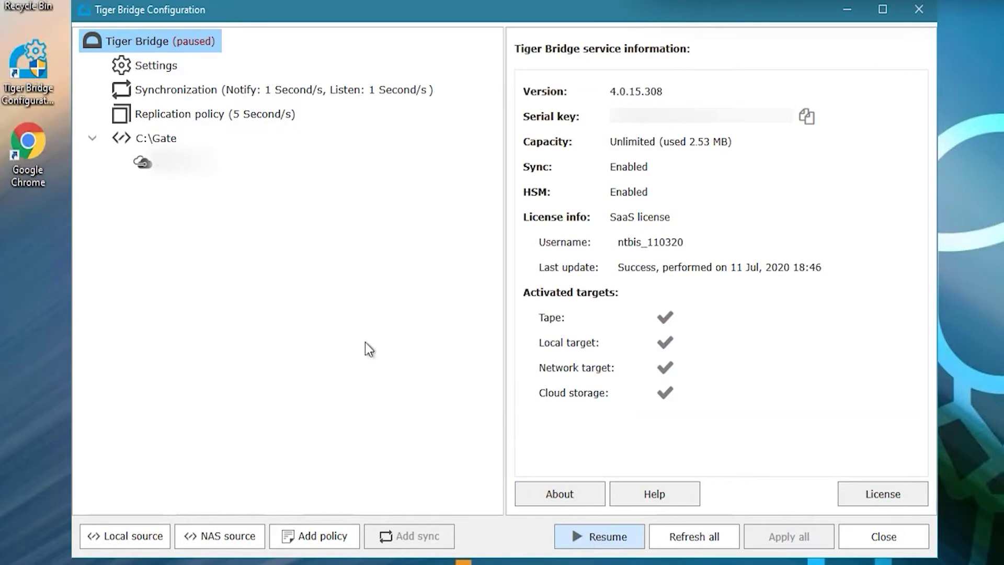
click(137, 142)
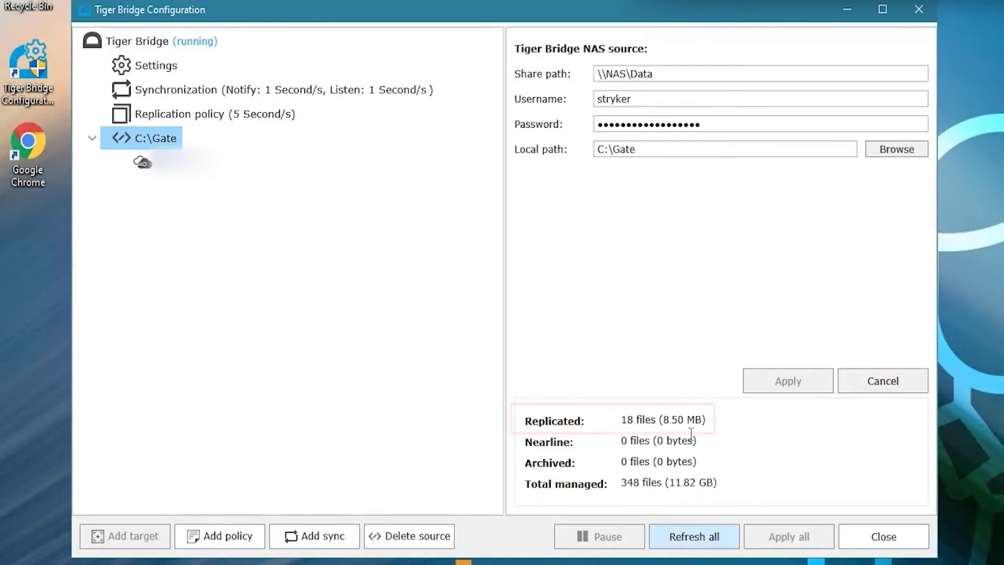
click(703, 424)
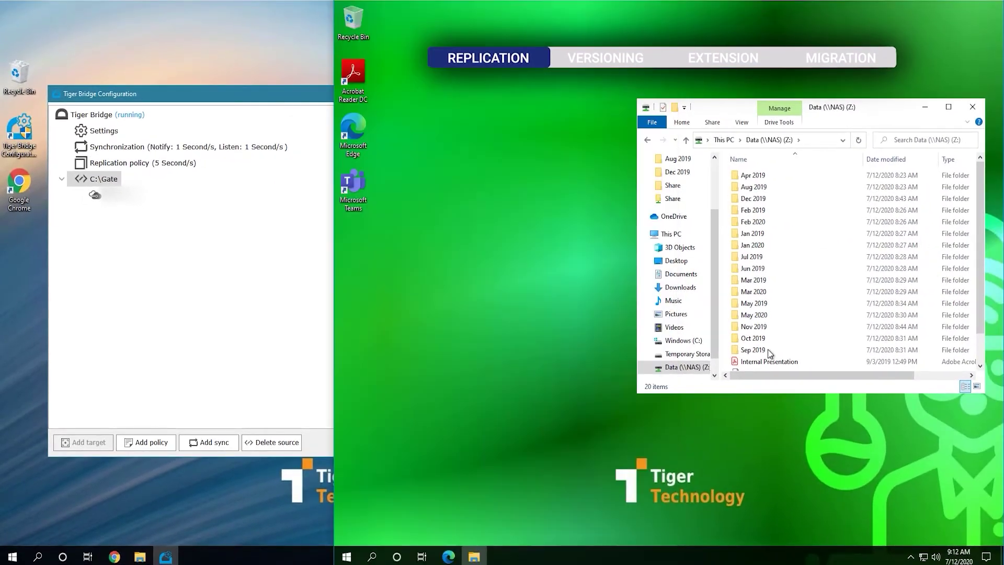
In Sep 2019, create Word document 'Tiger Bridge for Geo Sync', type a line, and close Word.
click(765, 353)
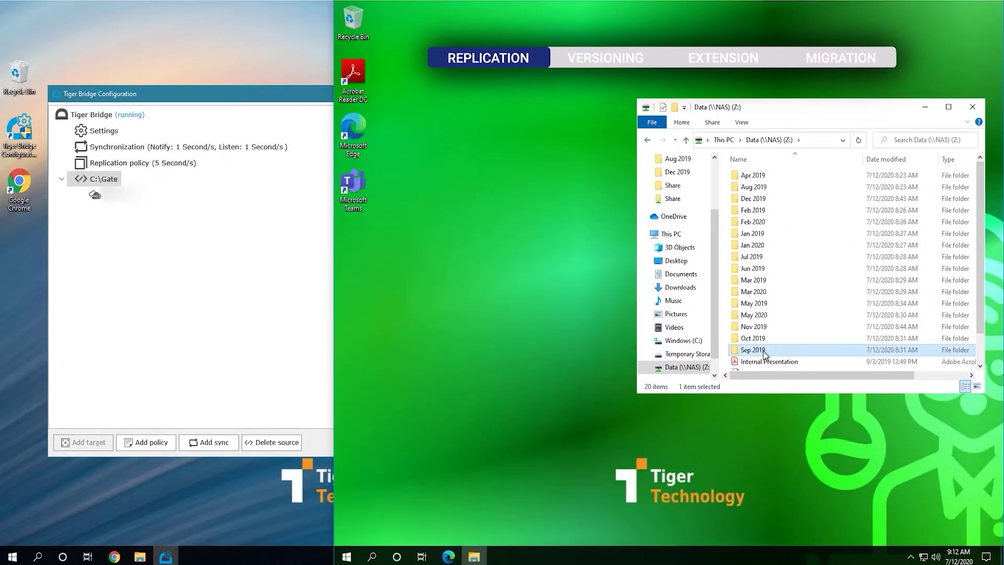
double_click(764, 351)
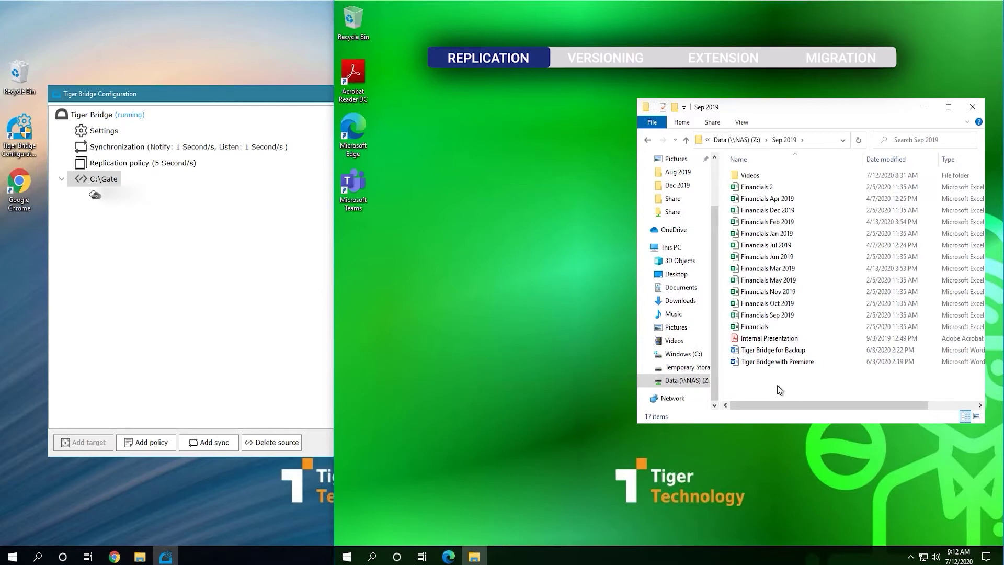
right_click(779, 389)
mouse_move(820, 500)
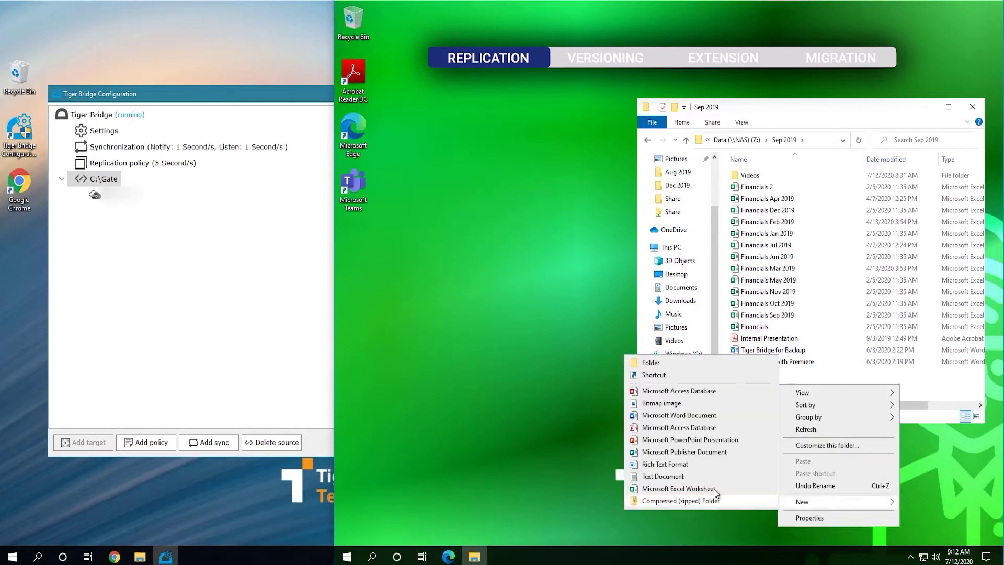
click(691, 415)
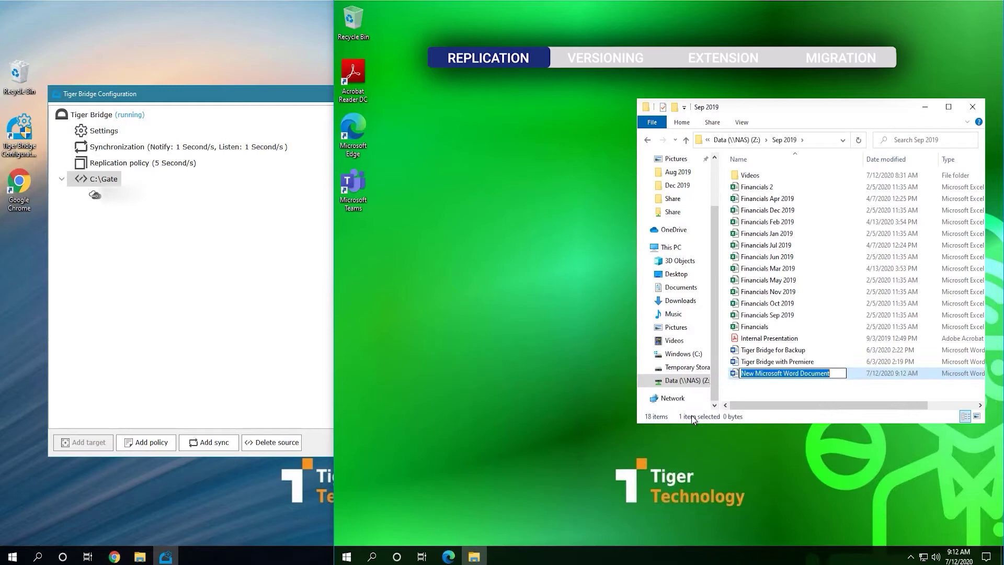
text(Tiger Bridge for Geo Sync)
key(Return)
key(Return)
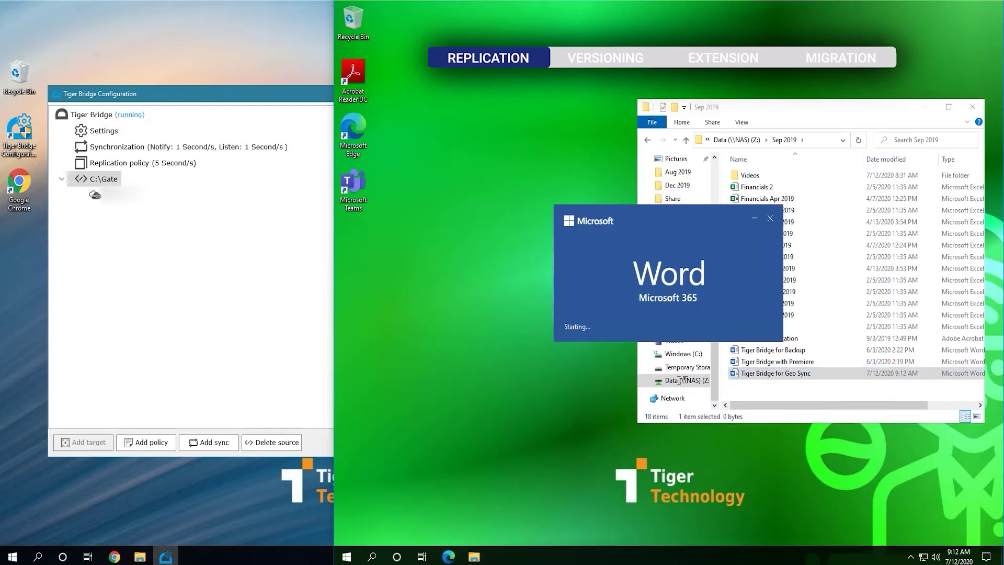
text(1 paragraph)
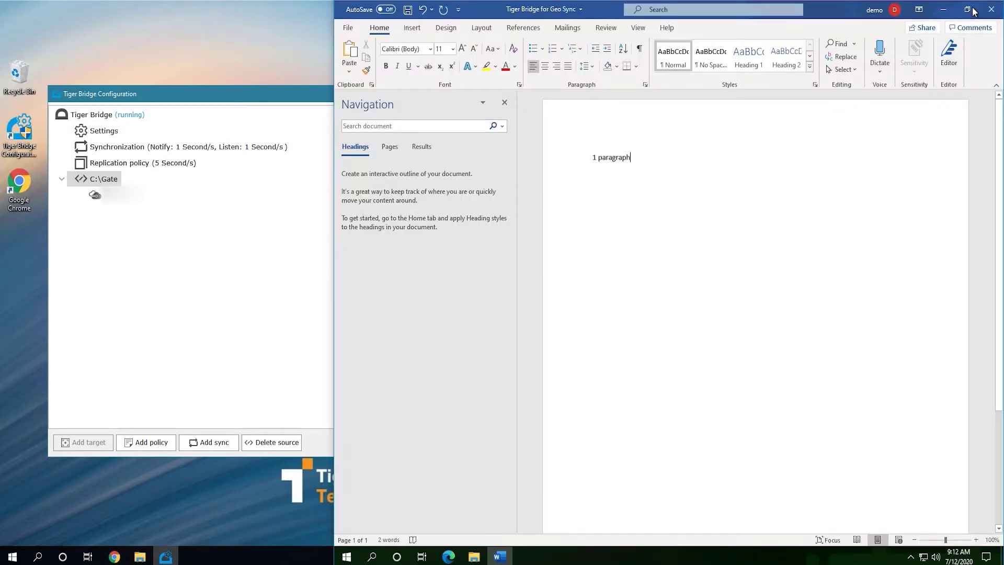
click(991, 9)
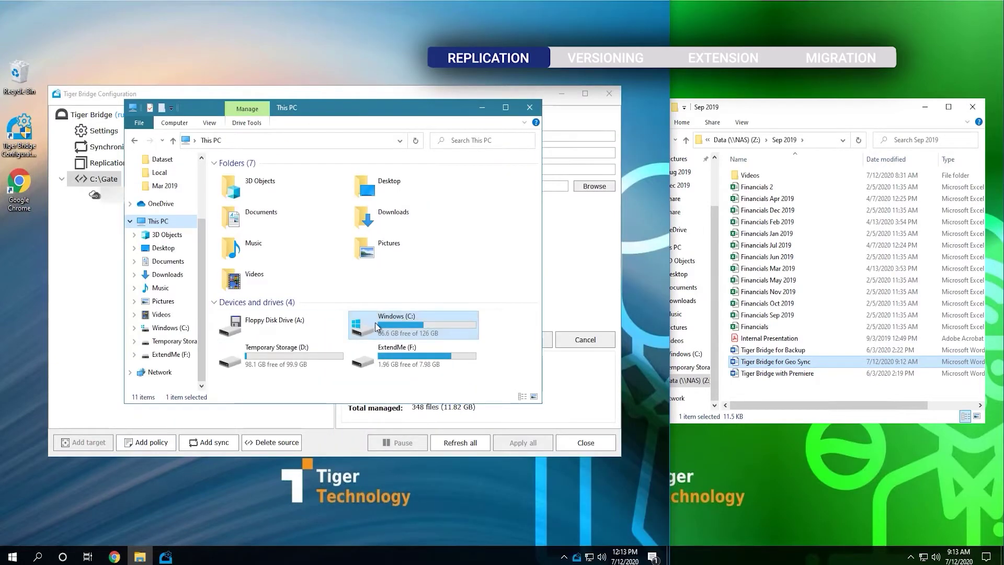
Check the Gate folder's size on disk in Properties, then browse the replicated Gate\Sep 2019 files.
double_click(374, 322)
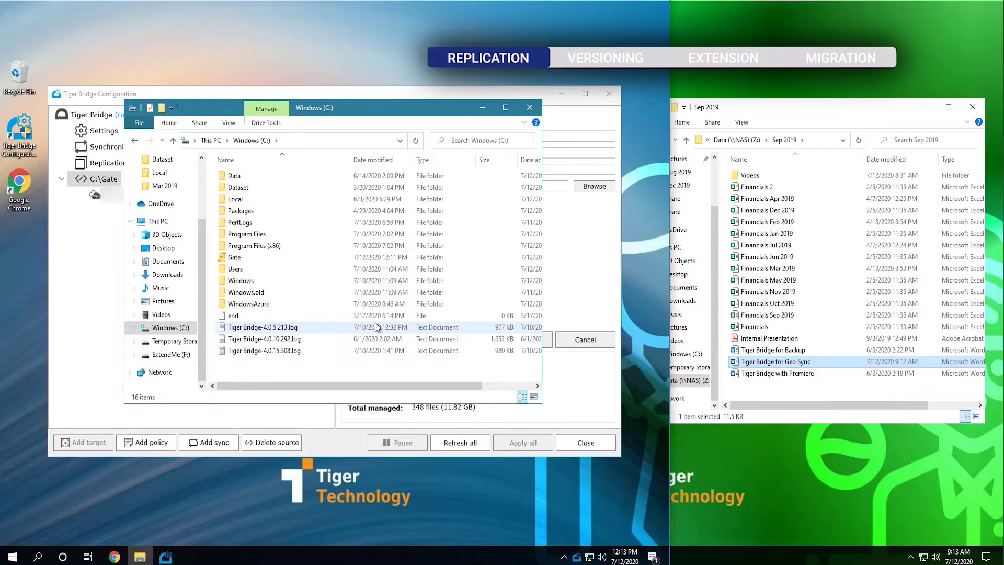
right_click(263, 257)
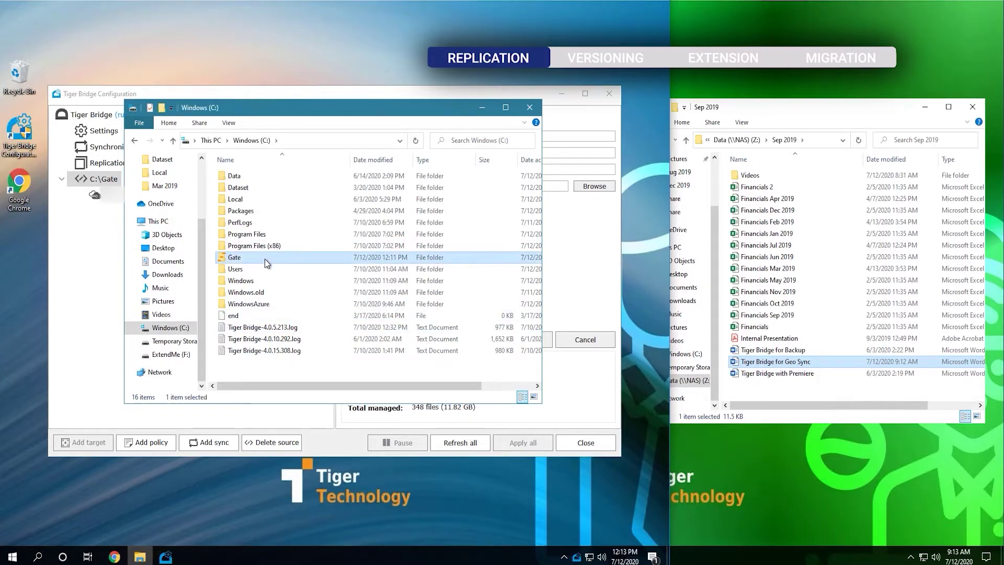
click(293, 510)
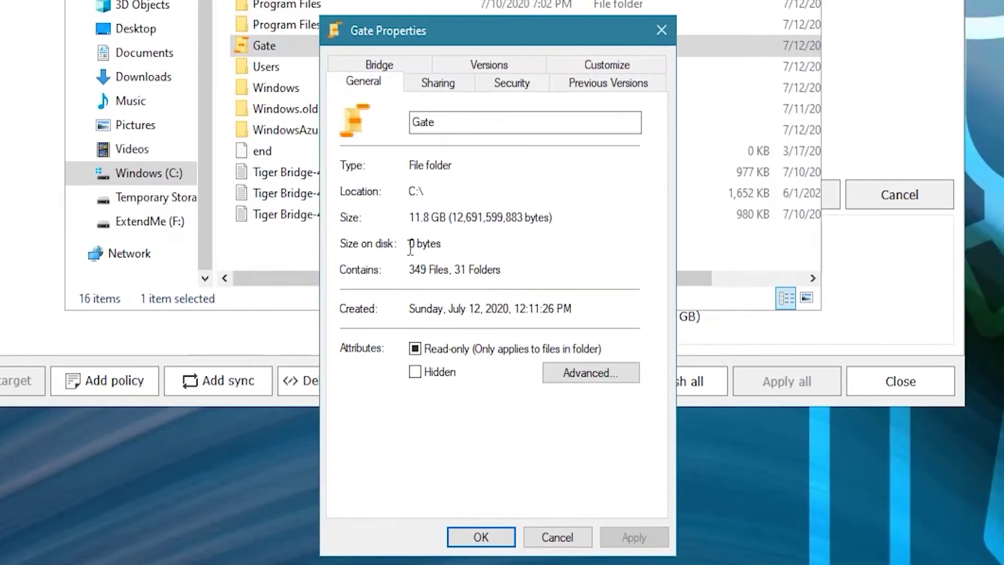
drag(339, 339, 364, 350)
click(572, 532)
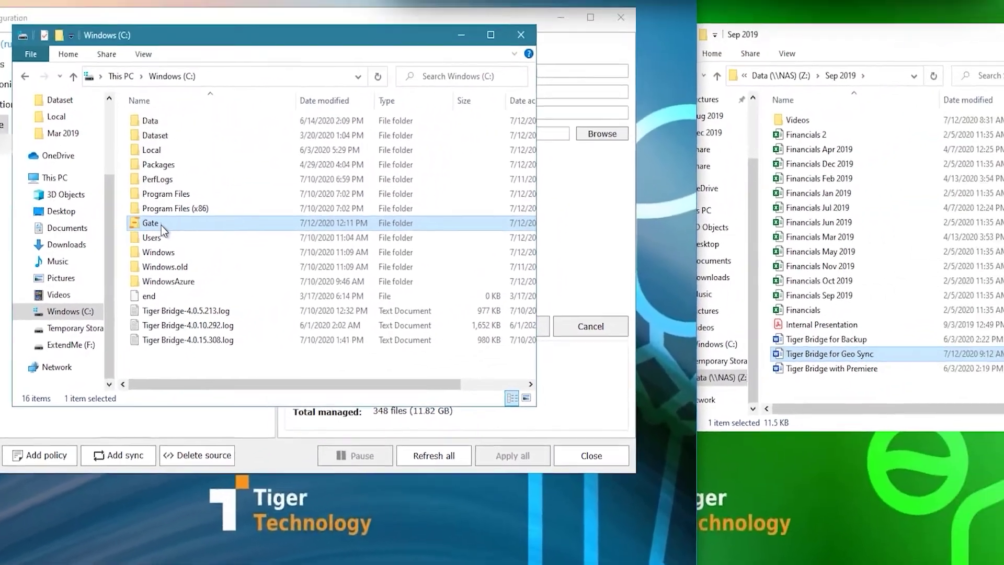
double_click(156, 224)
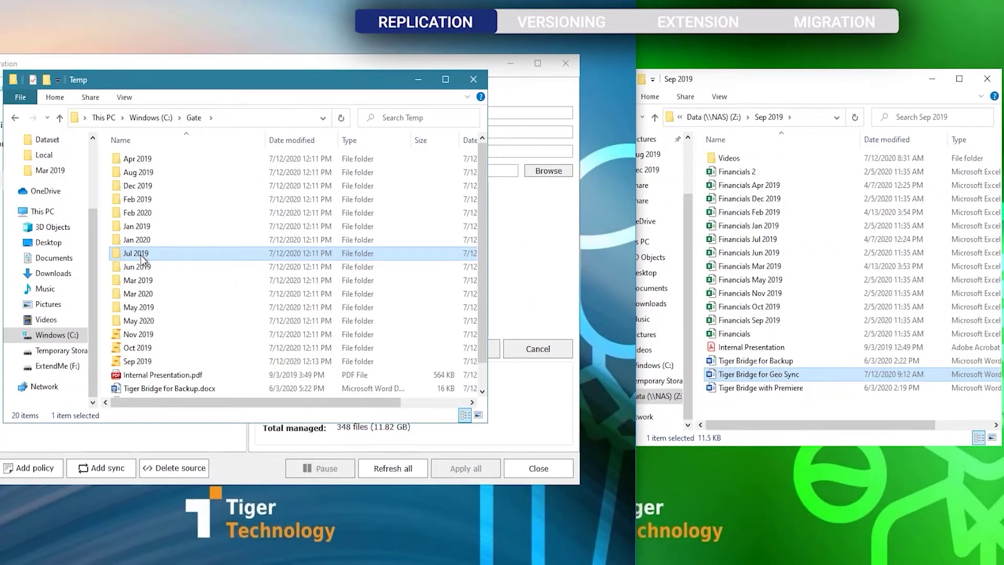
double_click(158, 361)
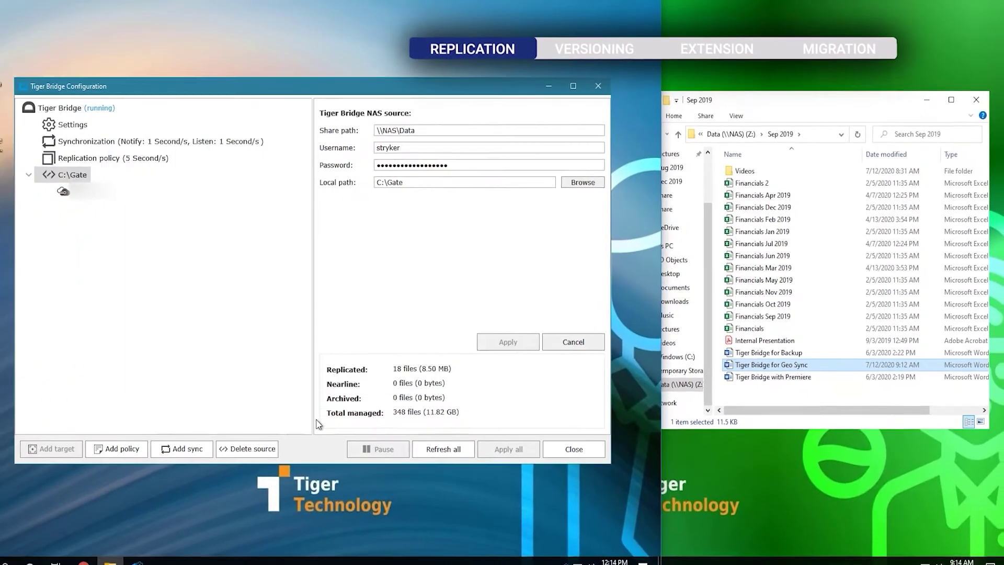
Refresh the whole Tiger Bridge configuration and show the C:\Gate source's NAS settings and statistics.
click(450, 450)
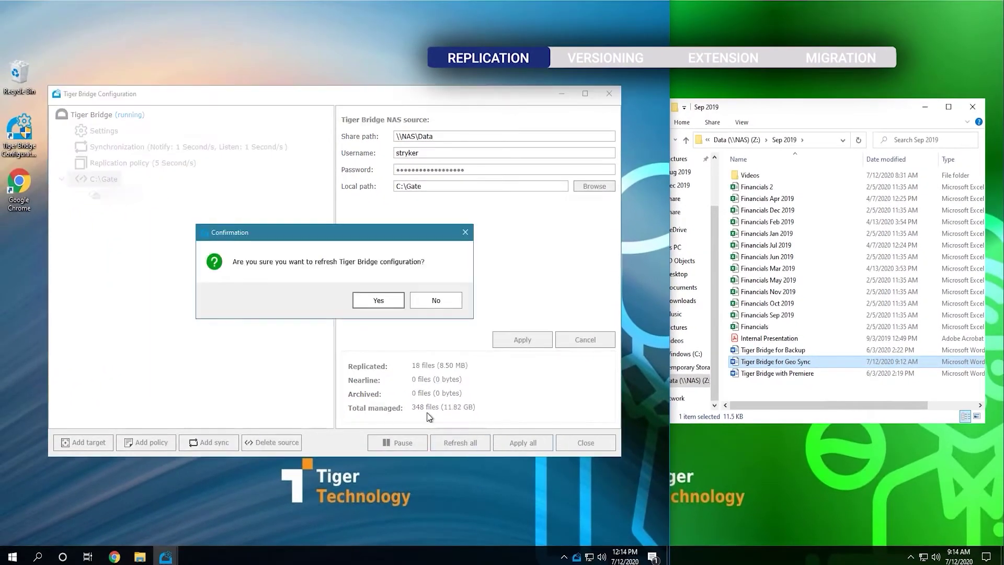
click(372, 299)
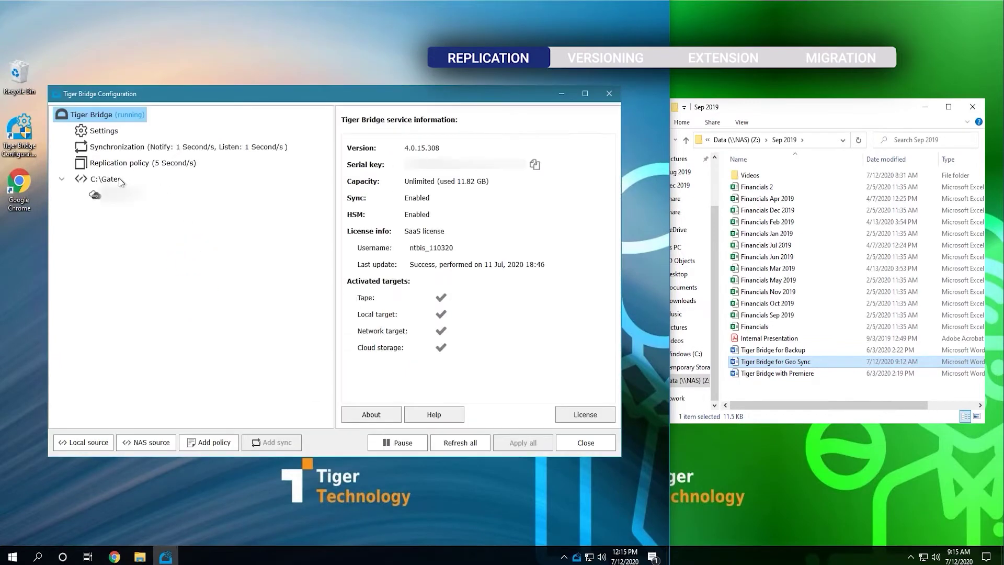
click(119, 180)
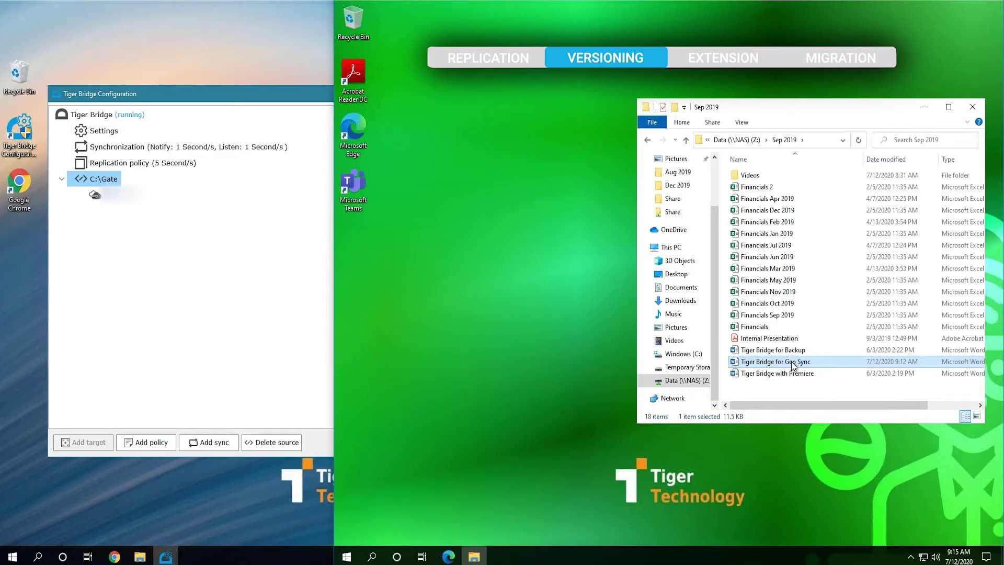
Replace the Geo Sync document's text with 'ENCRYPTED' and close Word to save it.
double_click(793, 362)
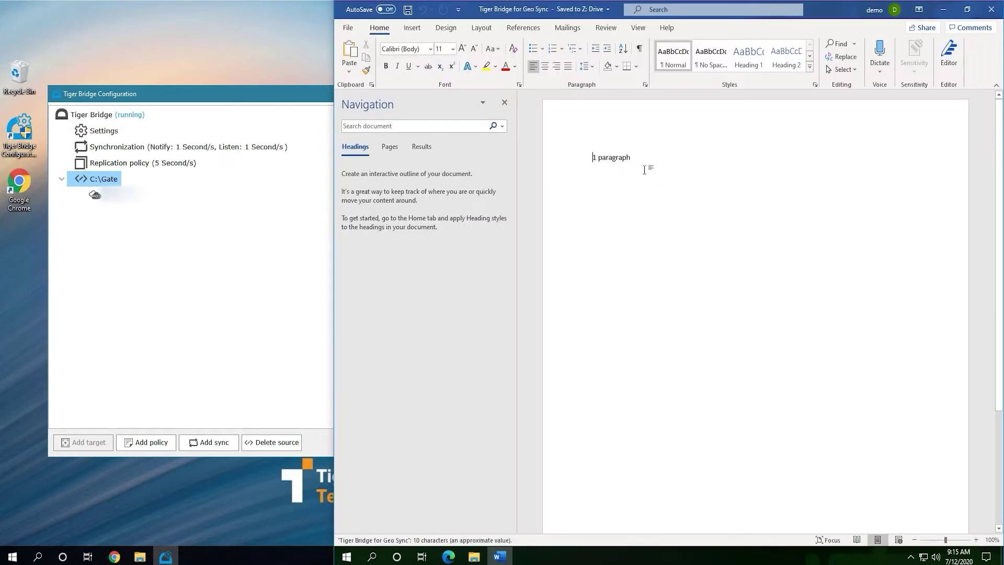
key(ctrl+a)
text(ENCRYPTED)
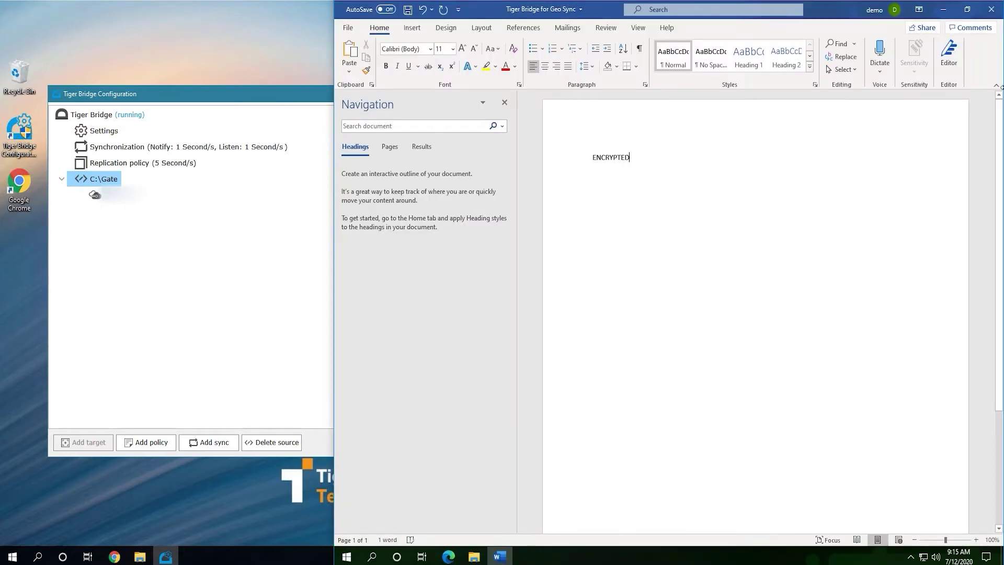
click(991, 9)
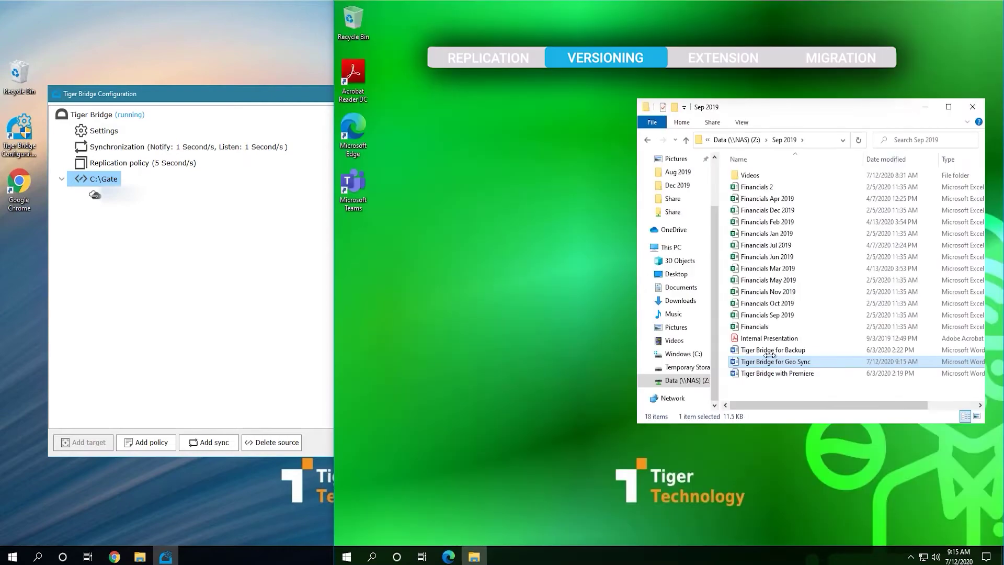
Inspect the Geo Sync file's Properties on the Details, Security and General tabs.
right_click(751, 359)
click(772, 350)
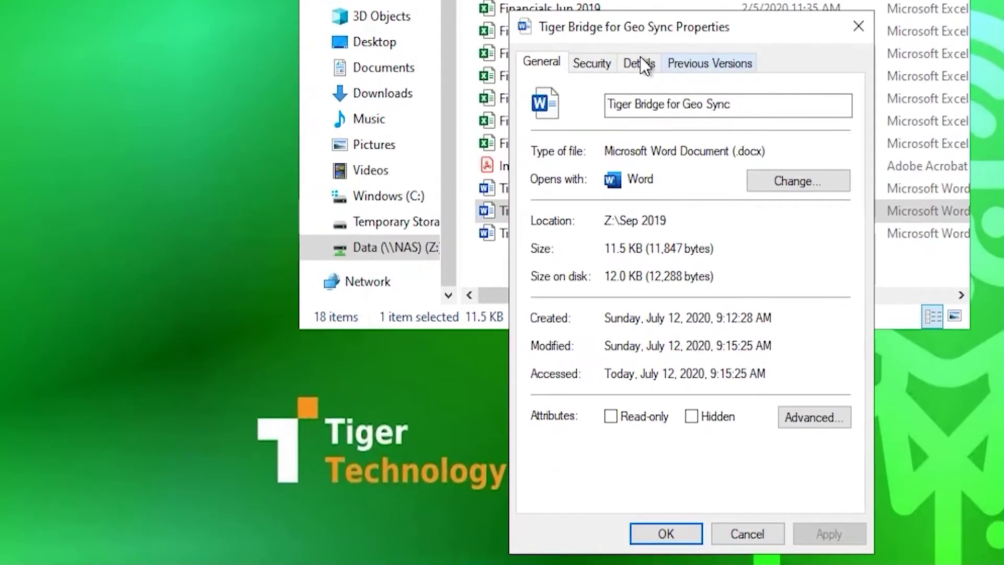
click(640, 58)
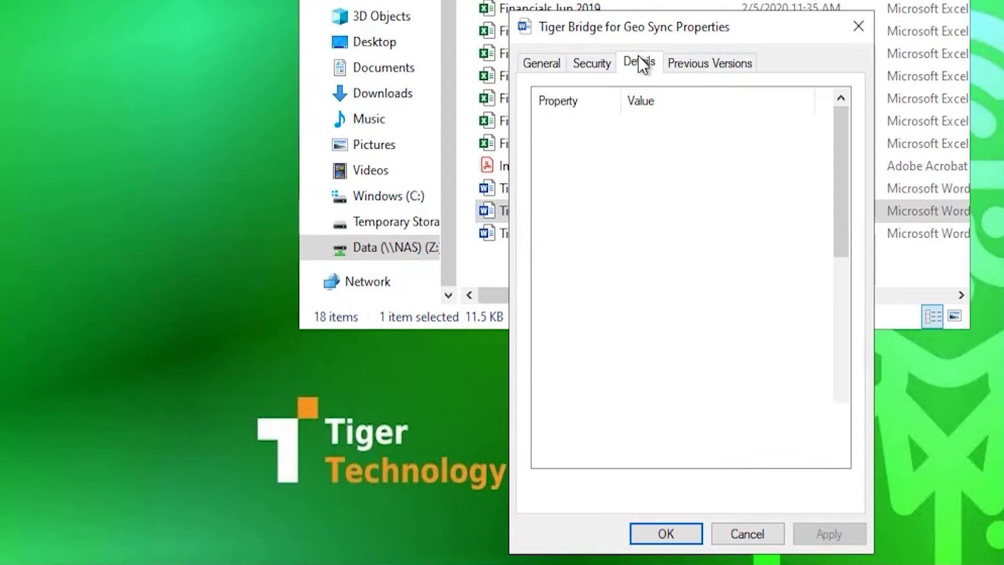
click(572, 61)
click(538, 58)
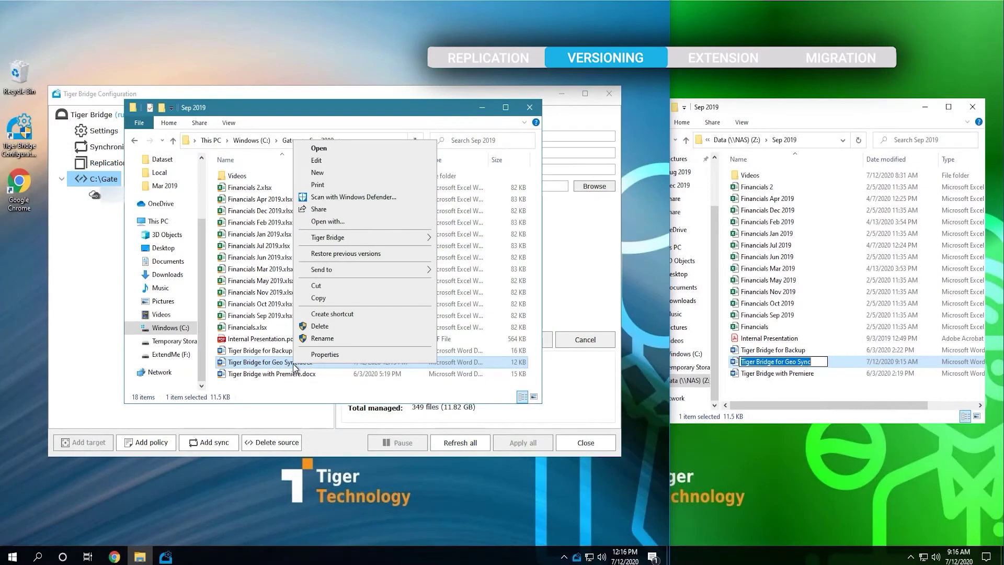
Restore the 12:14:22 version of Tiger Bridge for Geo Sync.docx from the Versions tab.
click(321, 354)
click(389, 277)
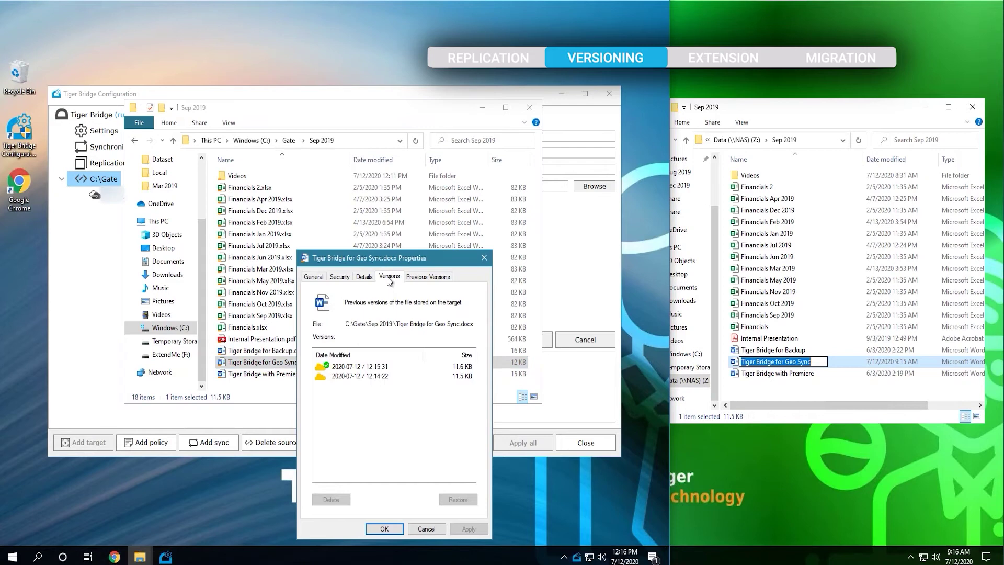
click(368, 377)
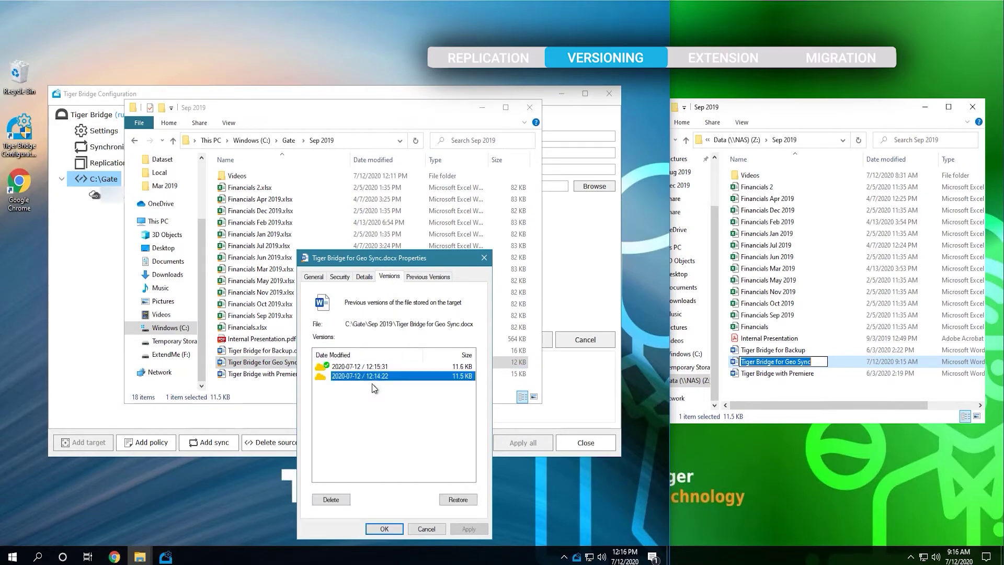
click(457, 500)
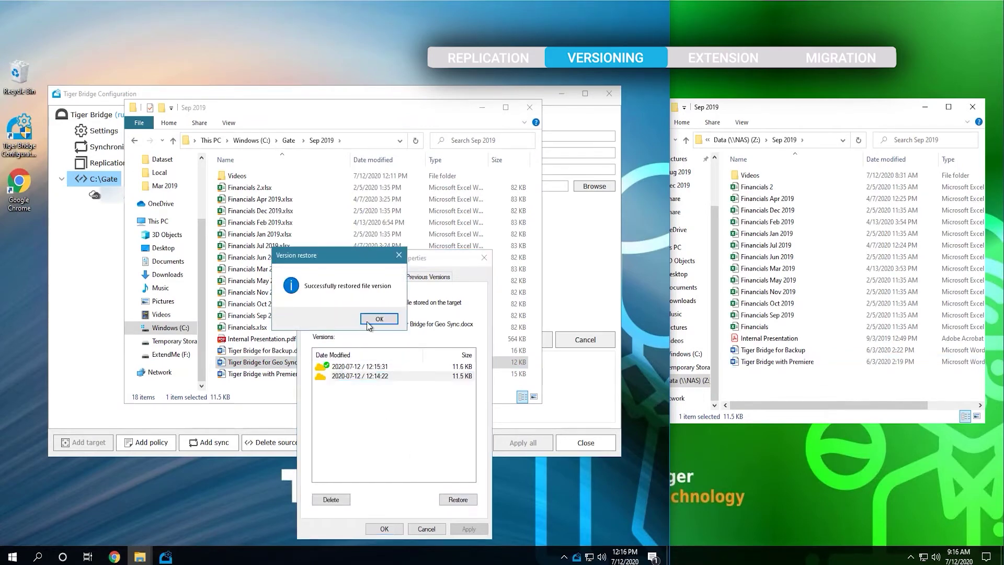
key(Return)
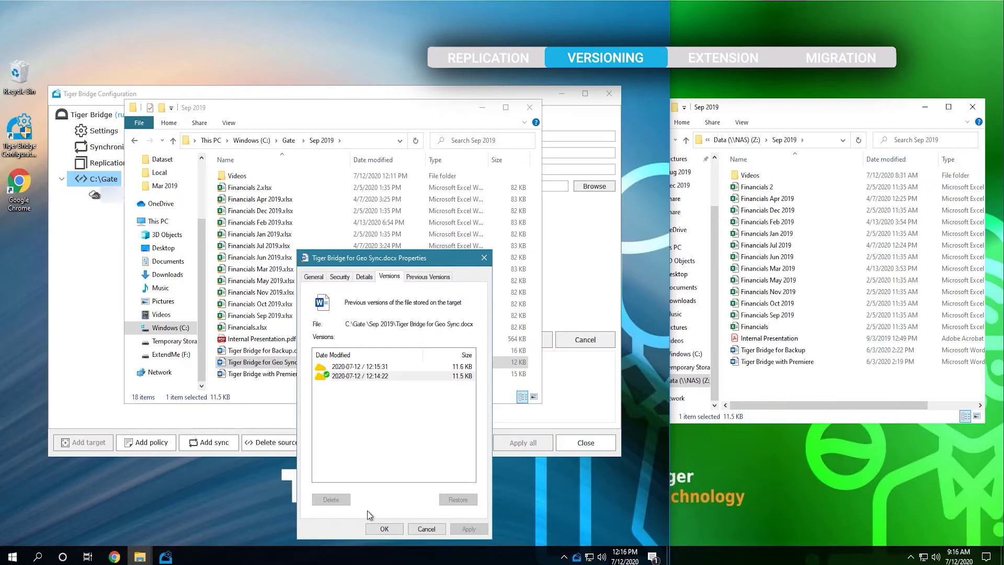
click(384, 529)
Open the Properties of the Gate folder on Windows (C:).
click(251, 140)
right_click(249, 258)
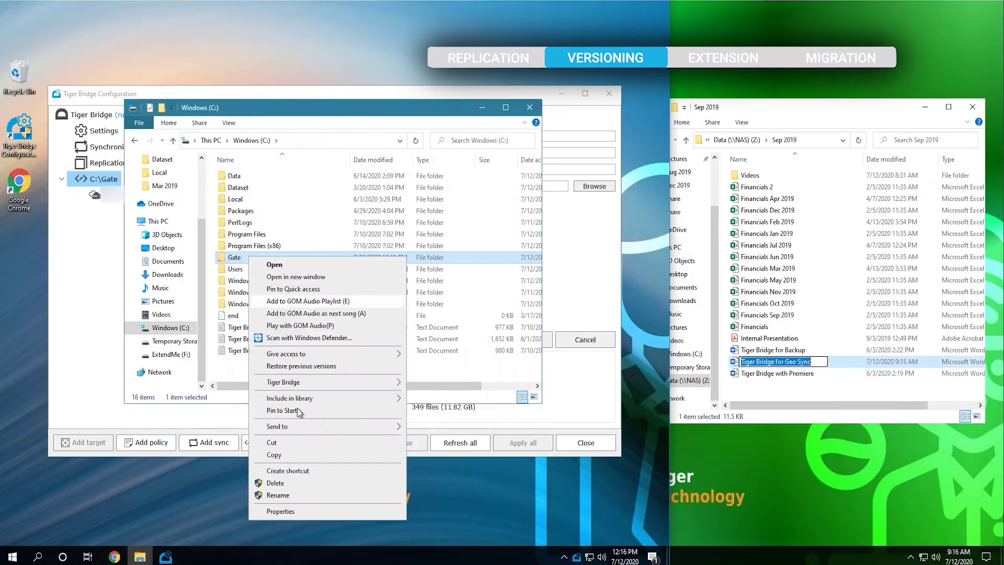
click(324, 511)
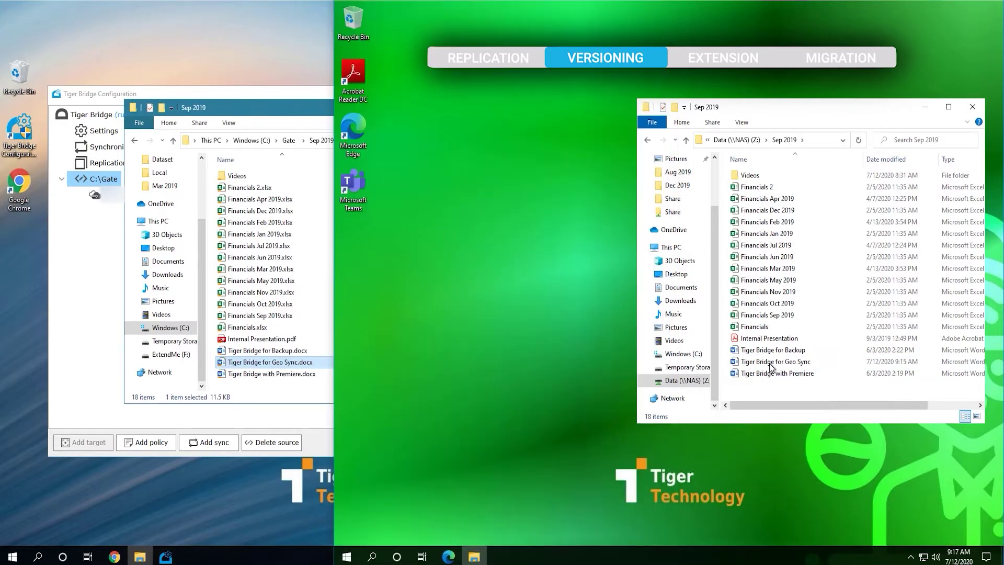
click(782, 364)
double_click(782, 363)
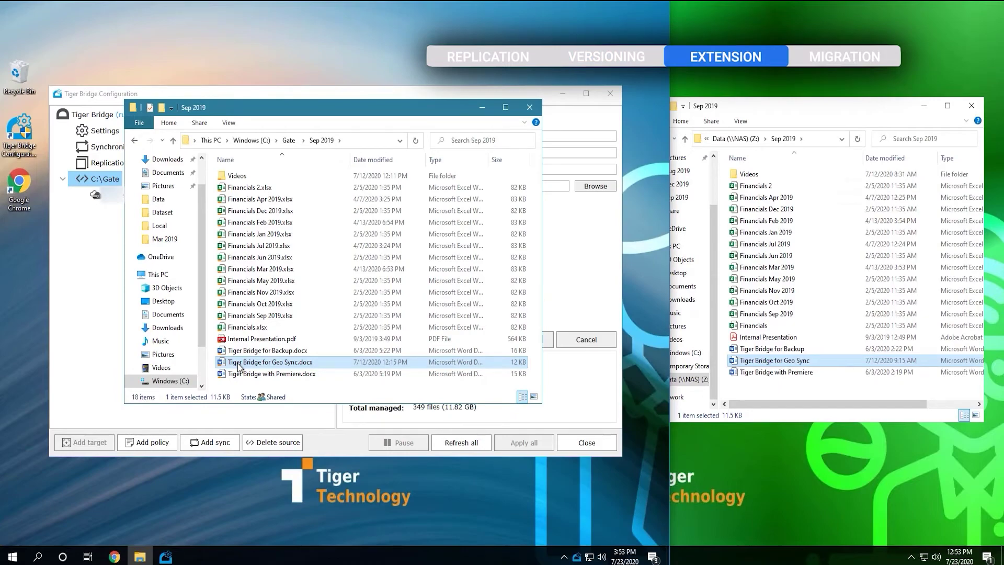
Reclaim space for Tiger Bridge for Geo Sync.docx and select its 0-byte .offline file on the NAS.
right_click(238, 366)
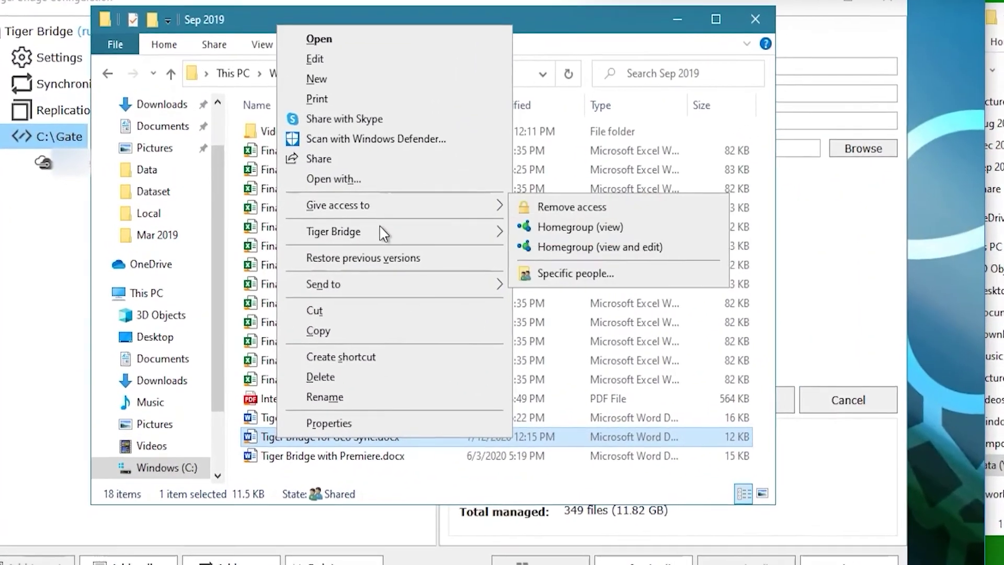
mouse_move(465, 233)
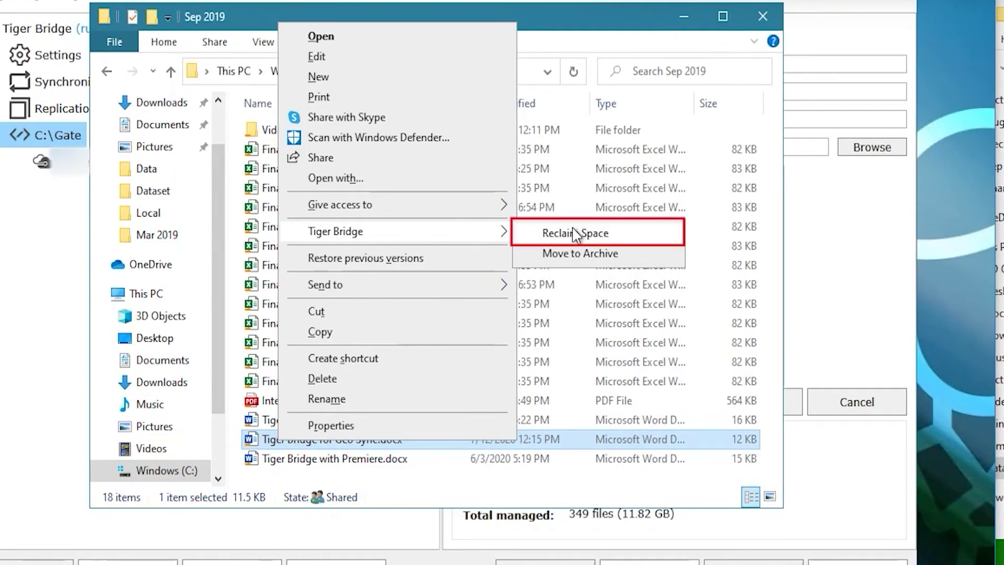
click(575, 233)
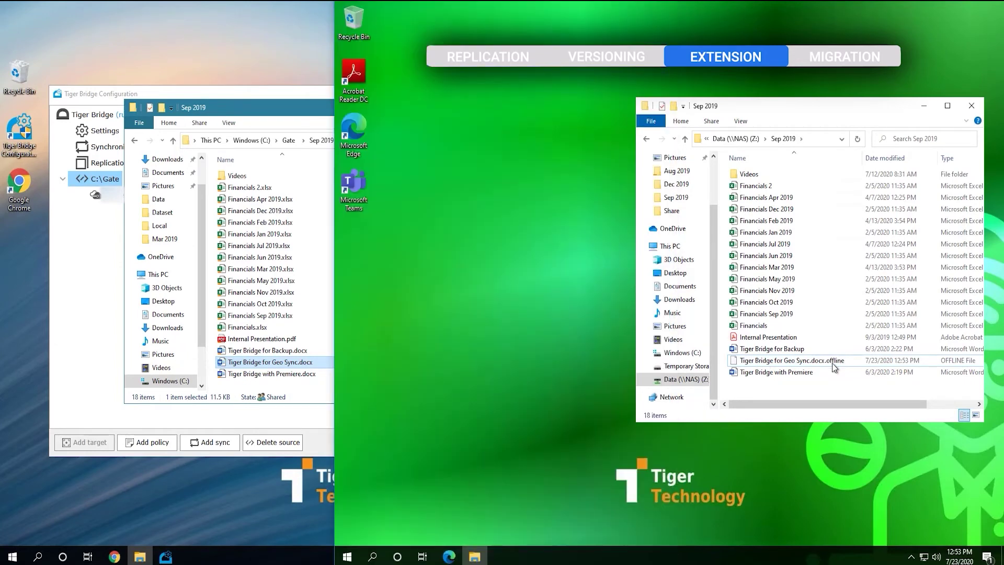
click(814, 362)
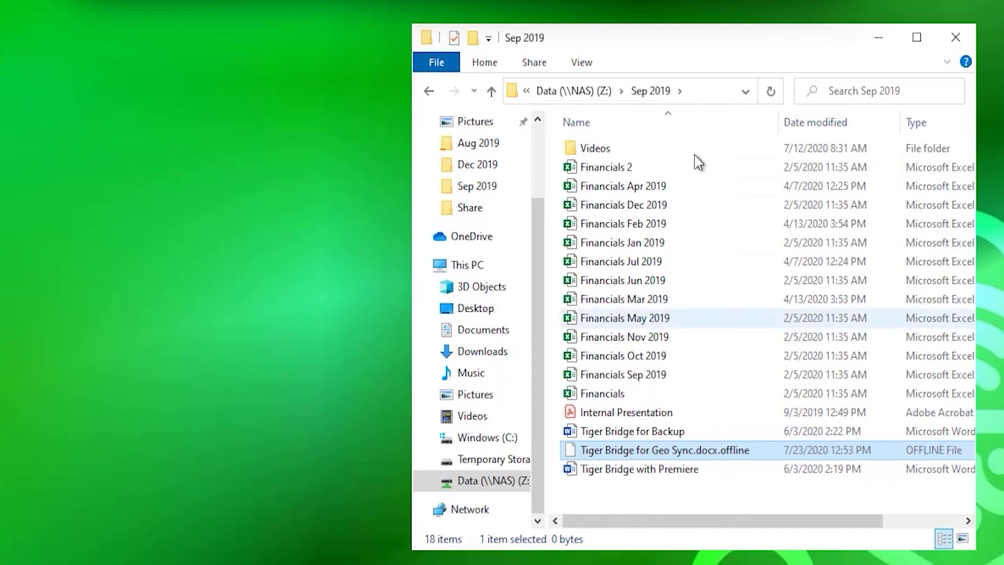
Navigate to \\10.0.4.8, then into the Data share's Sep 2019 folder.
click(708, 92)
text(\\)
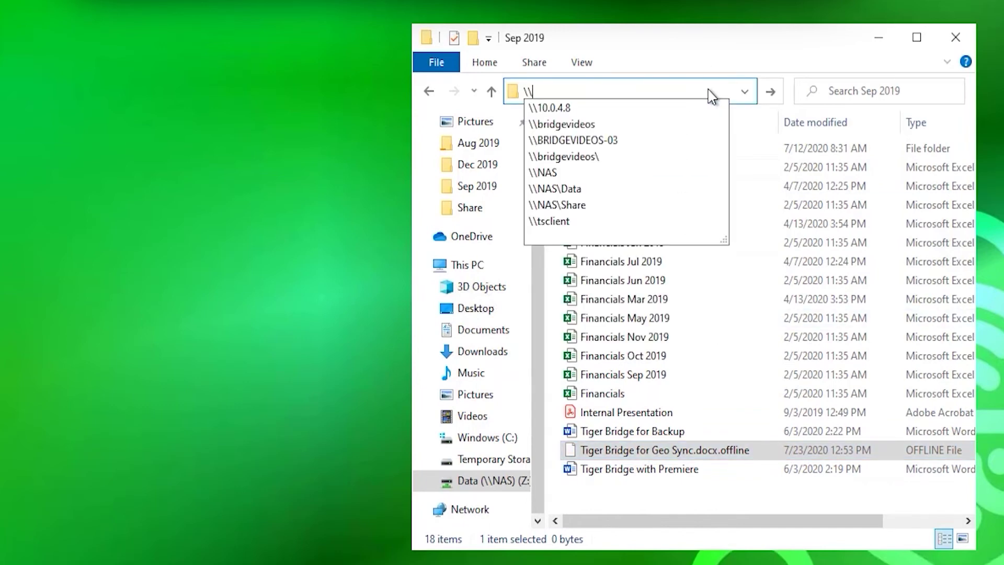
key(Down)
key(Return)
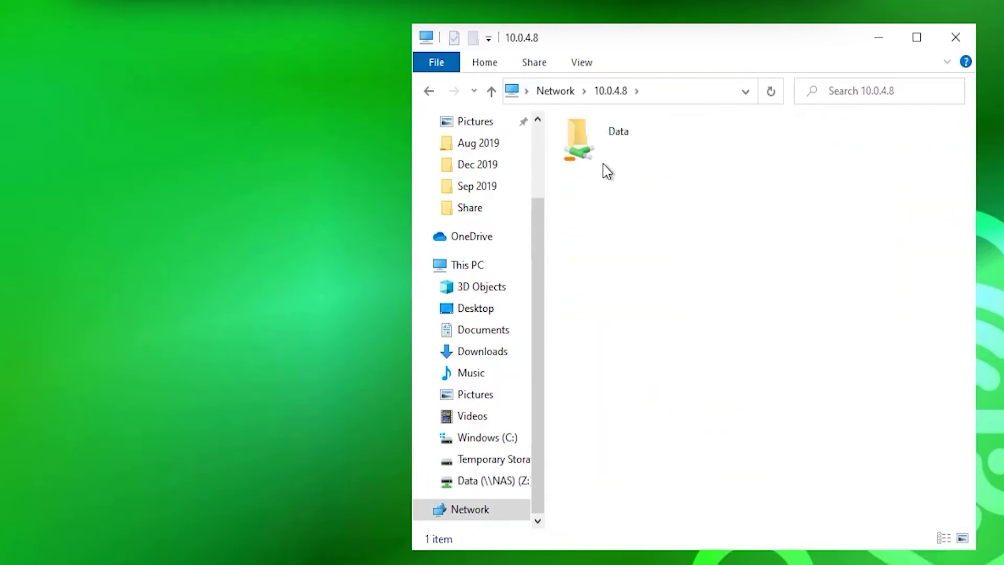
double_click(613, 139)
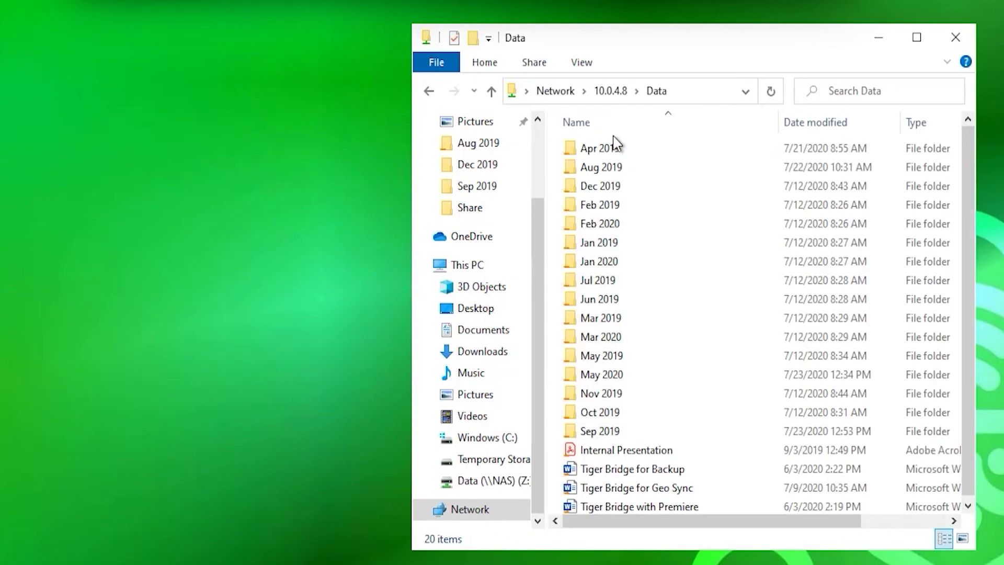
double_click(605, 432)
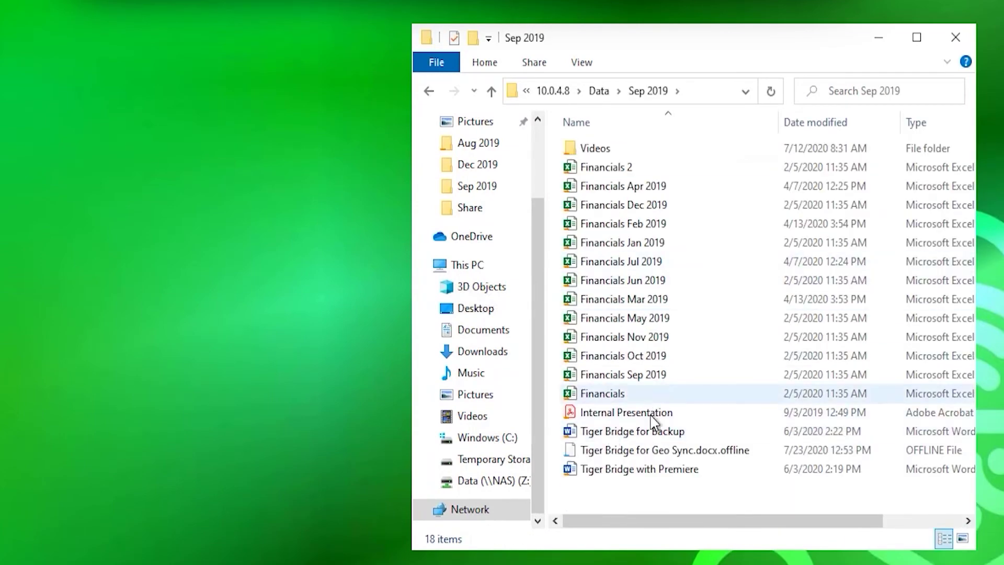
Retrieve the data of the offline Tiger Bridge for Geo Sync file via Tiger Bridge > Retrieve Data.
click(672, 452)
right_click(673, 457)
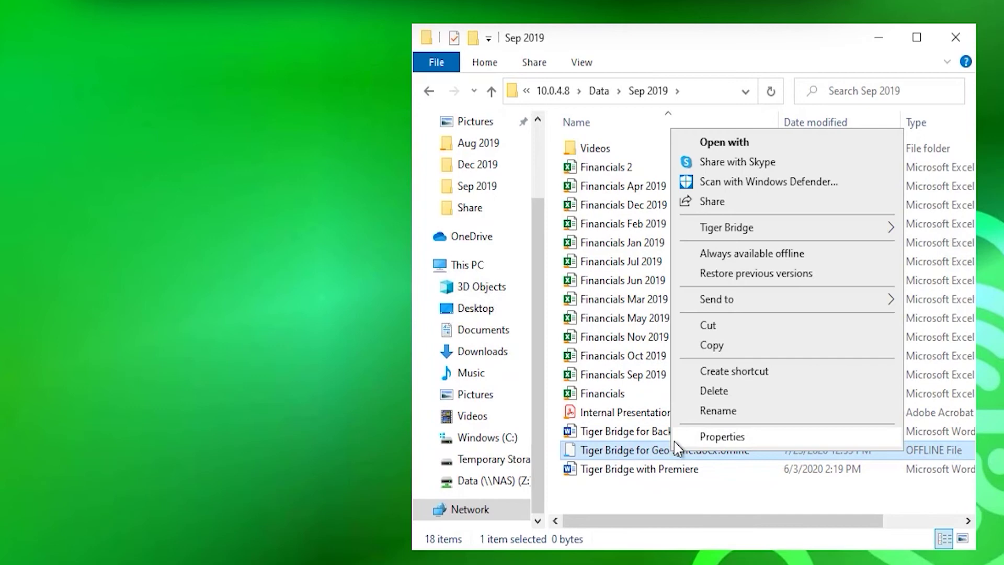
mouse_move(724, 229)
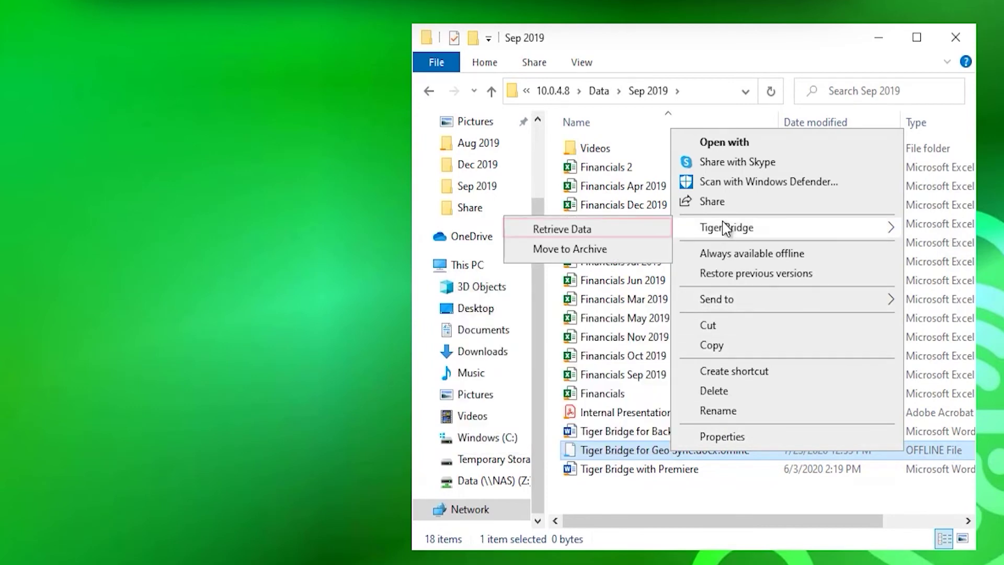
click(643, 238)
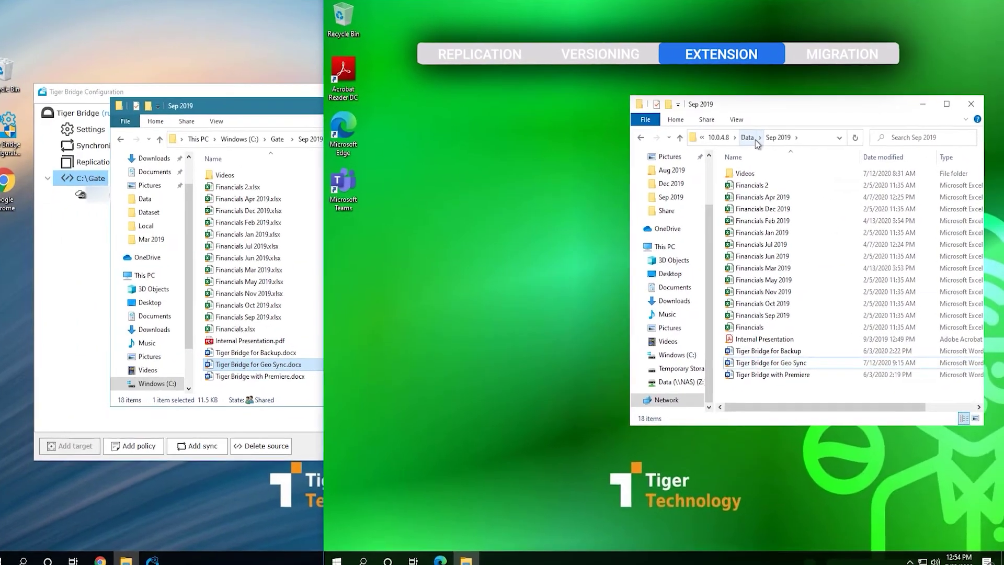
Return to the NAS Data share and display the Tiger Bridge submenu for the Sep 2019 folder.
click(751, 139)
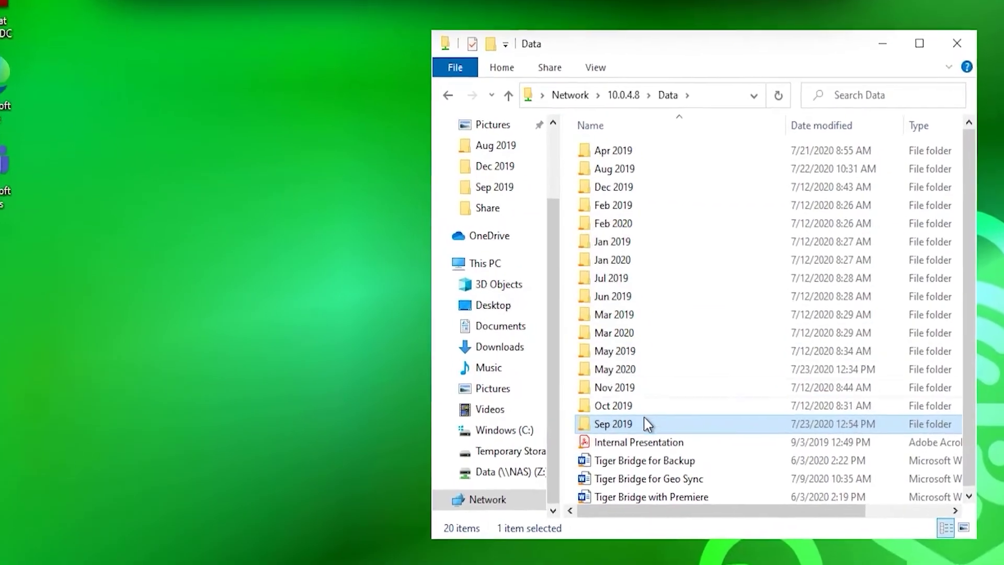
right_click(647, 423)
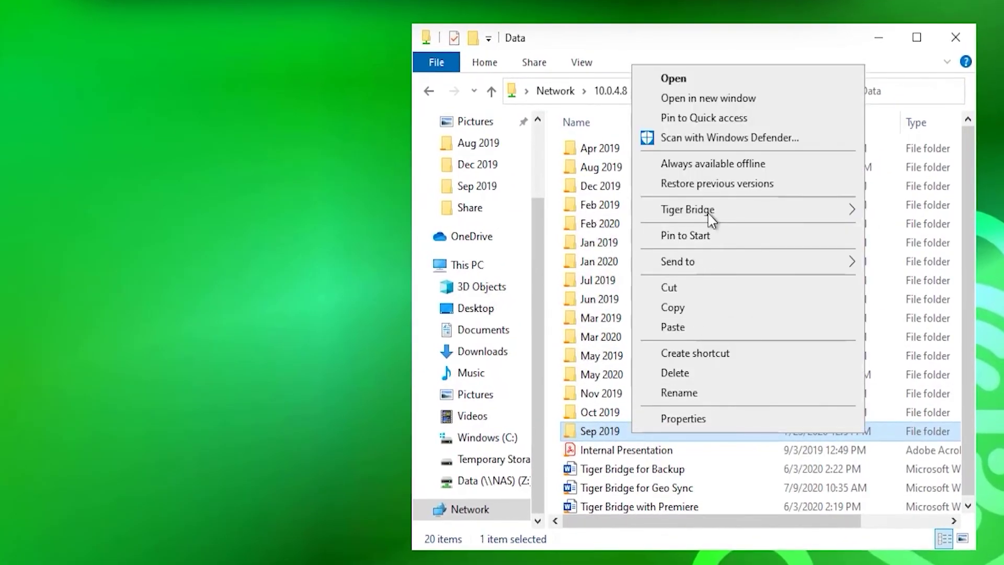
mouse_move(717, 218)
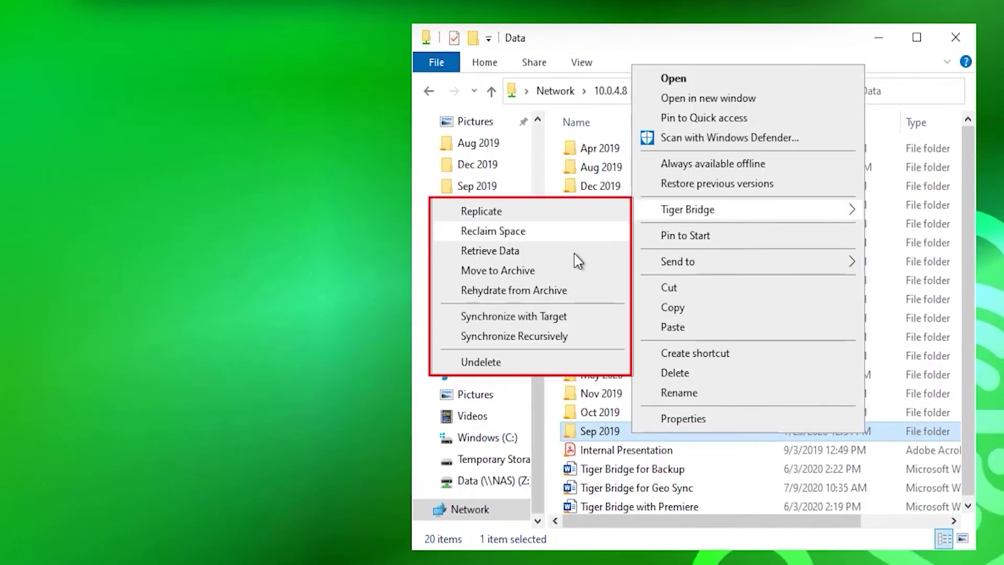